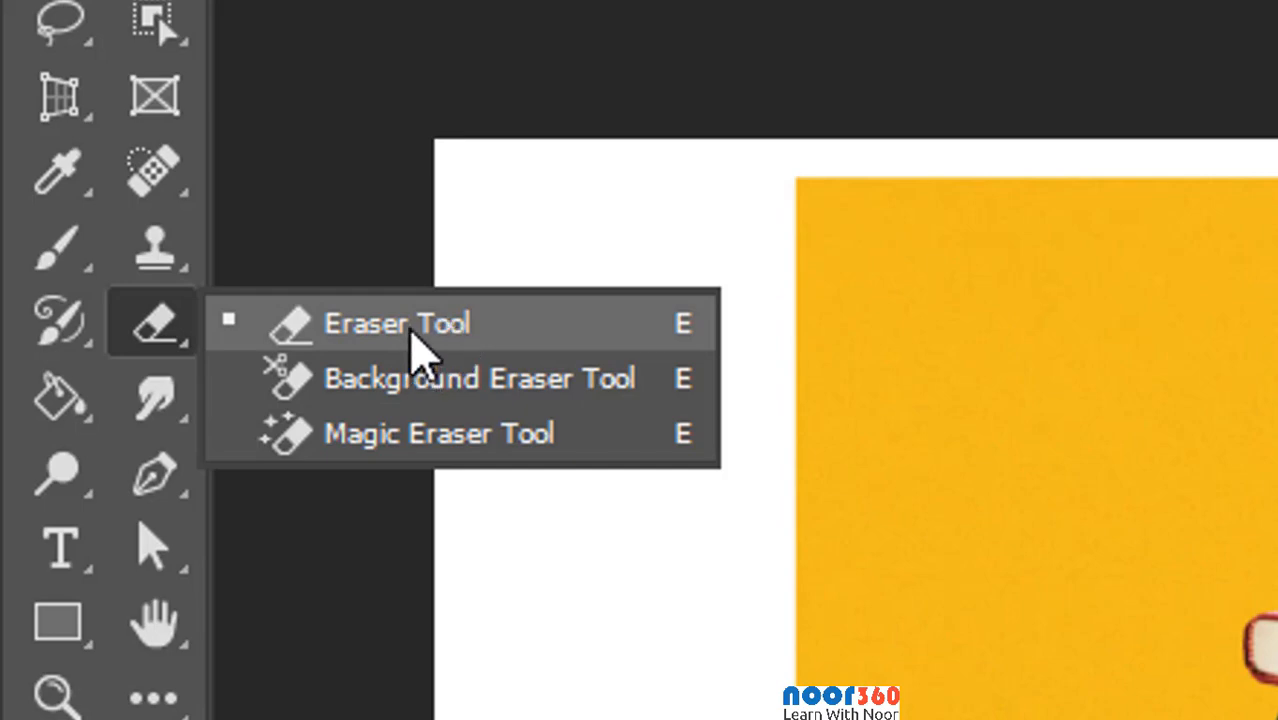
- Activate the Eraser tool on the Layer 4 copy layer and set its brush size to 228 px
{"action": "left_click", "coordinate": [365, 337]}
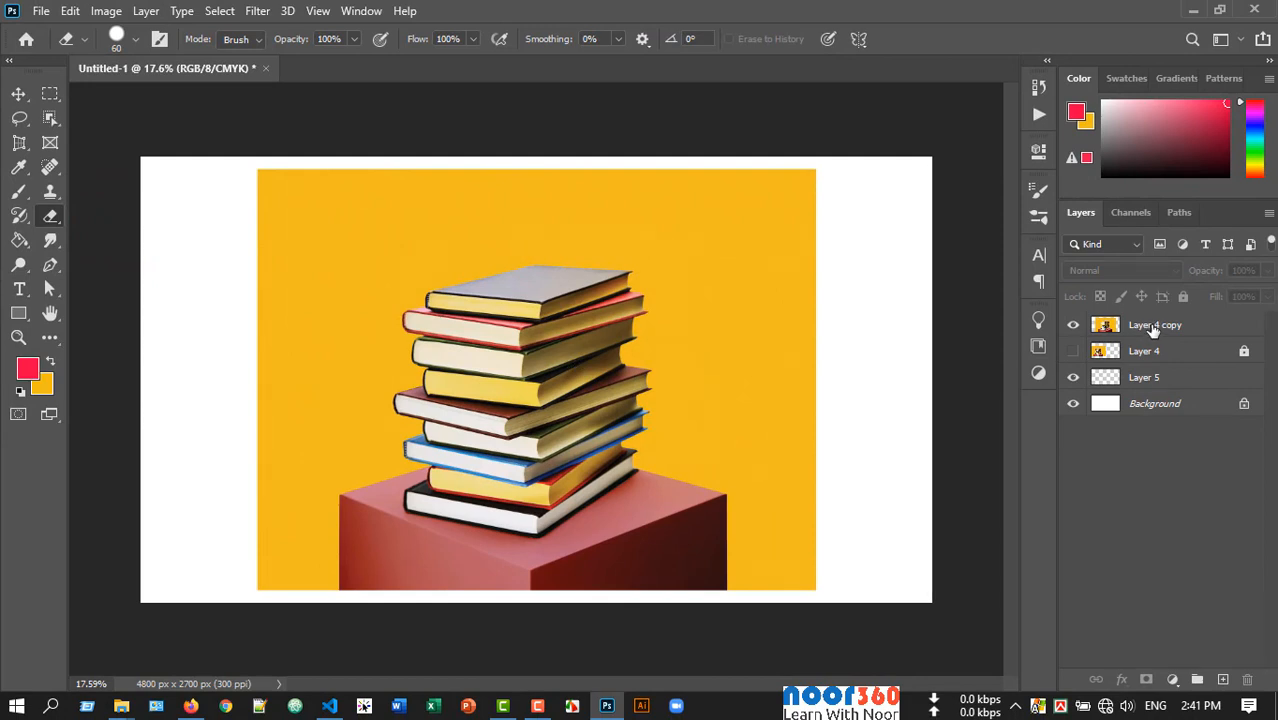
{"action": "left_click", "coordinate": [1153, 326]}
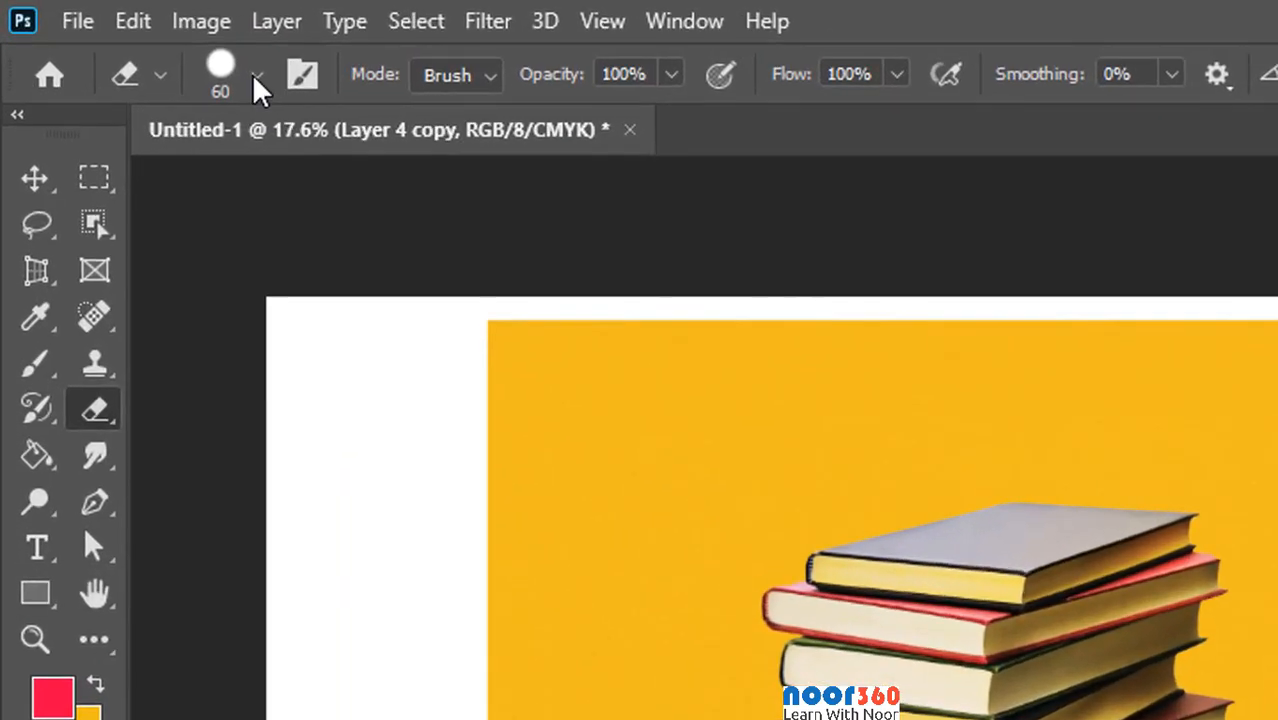
{"action": "left_click", "coordinate": [136, 39]}
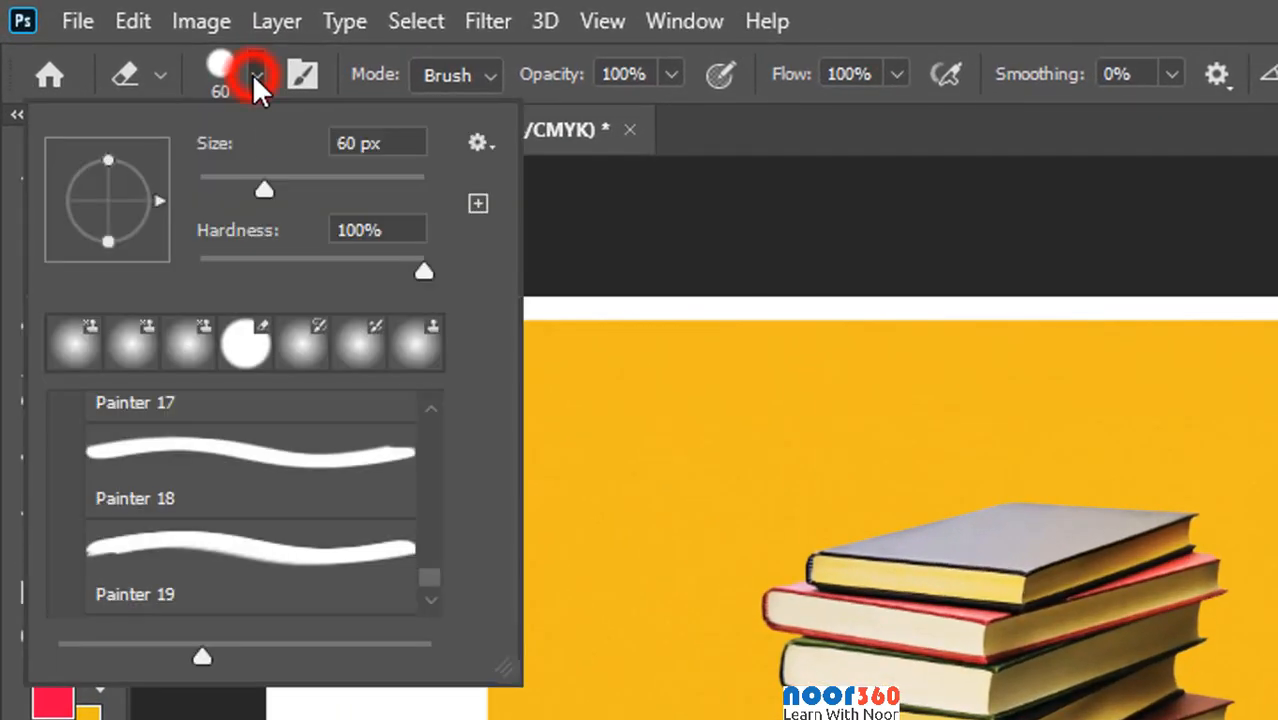
{"action": "left_click_drag", "start_coordinate": [265, 190], "coordinate": [373, 195]}
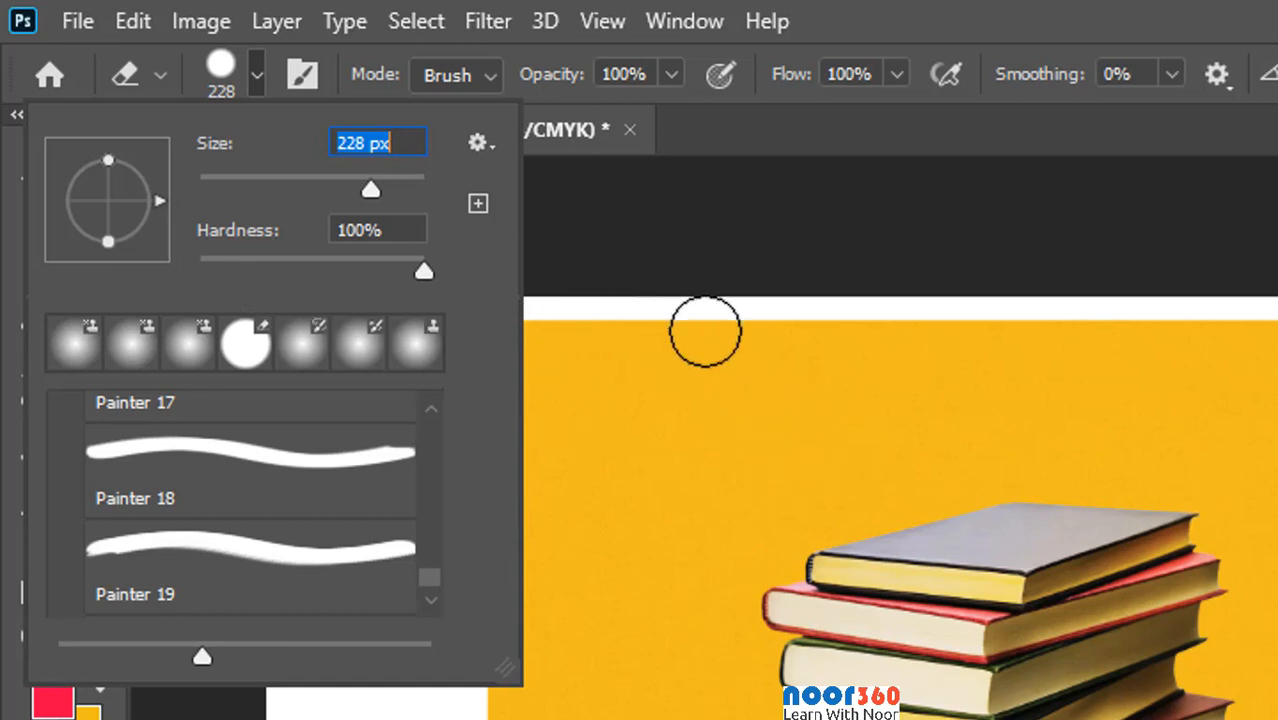
{"action": "left_click", "coordinate": [256, 73]}
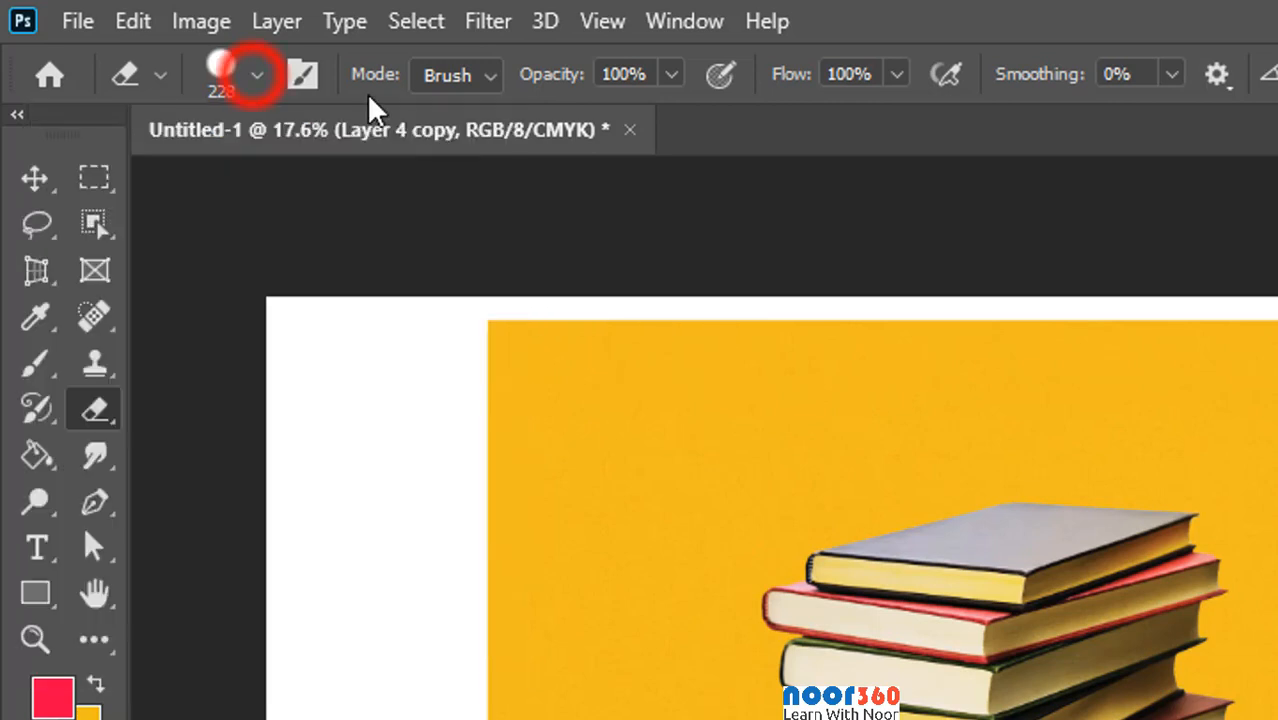
- Examine the Eraser's mode, opacity and flow options
{"action": "left_click", "coordinate": [490, 77]}
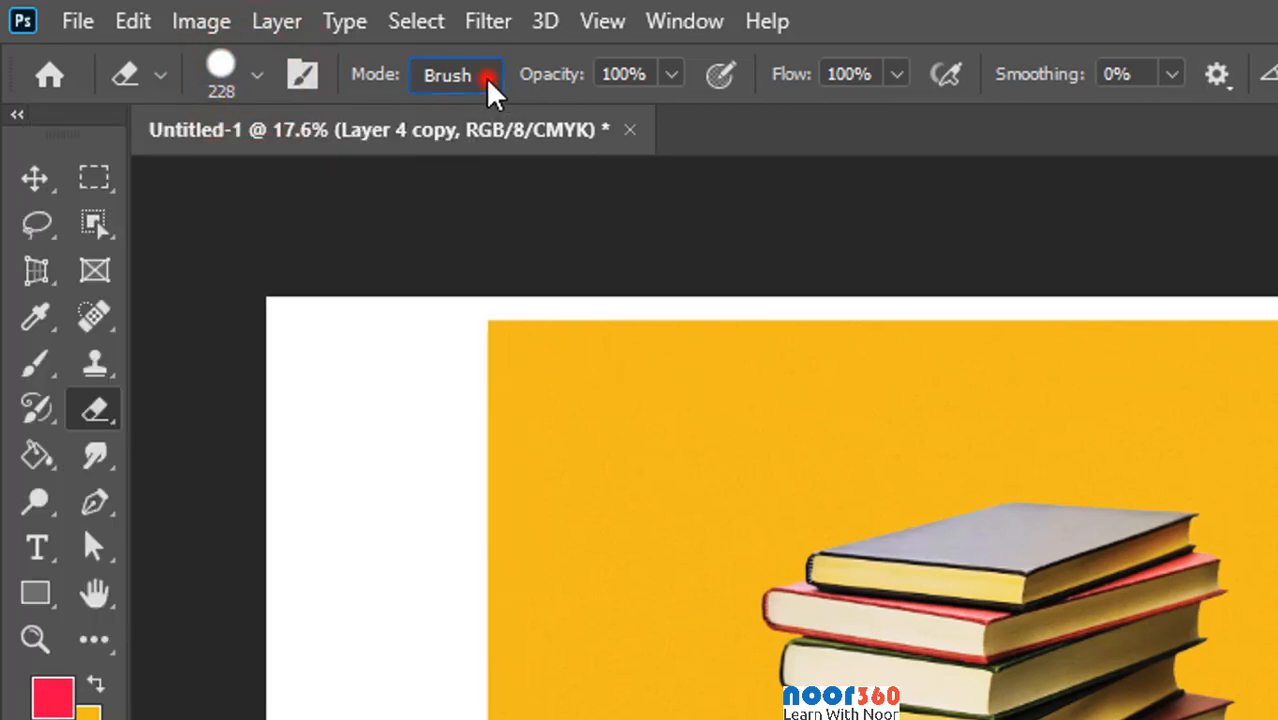
{"action": "left_click", "coordinate": [490, 77]}
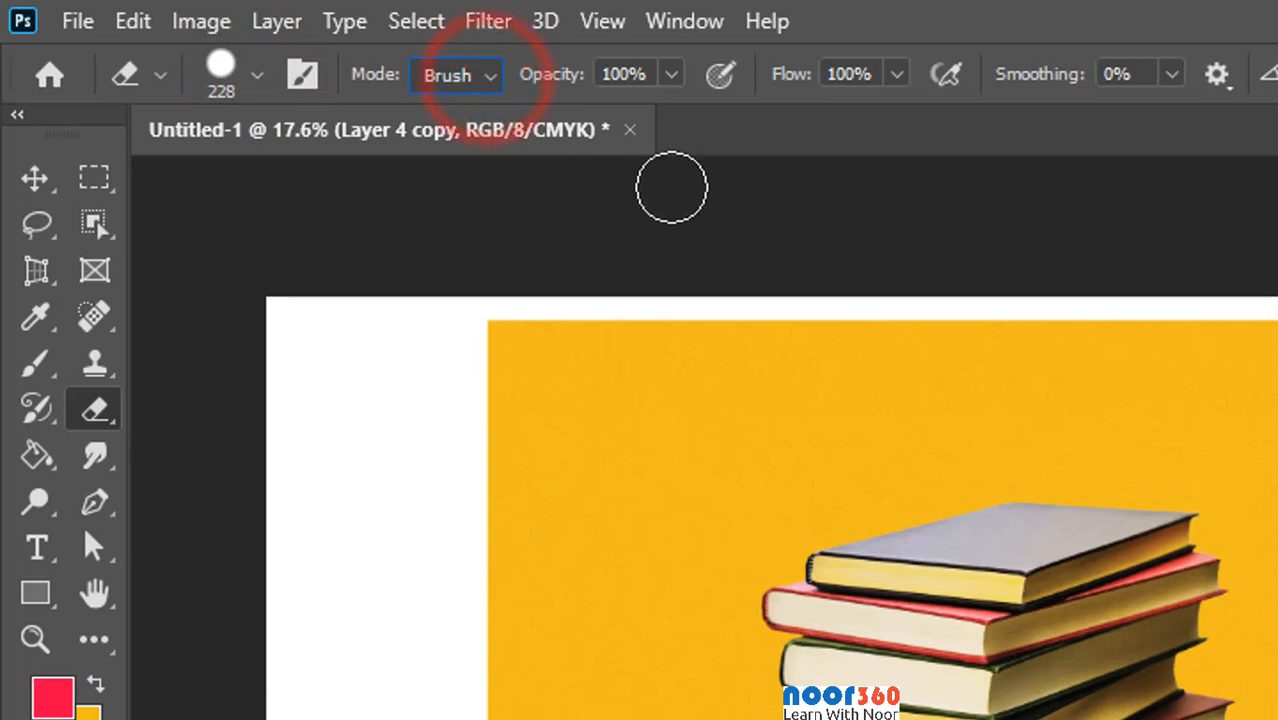
{"action": "left_click", "coordinate": [670, 74]}
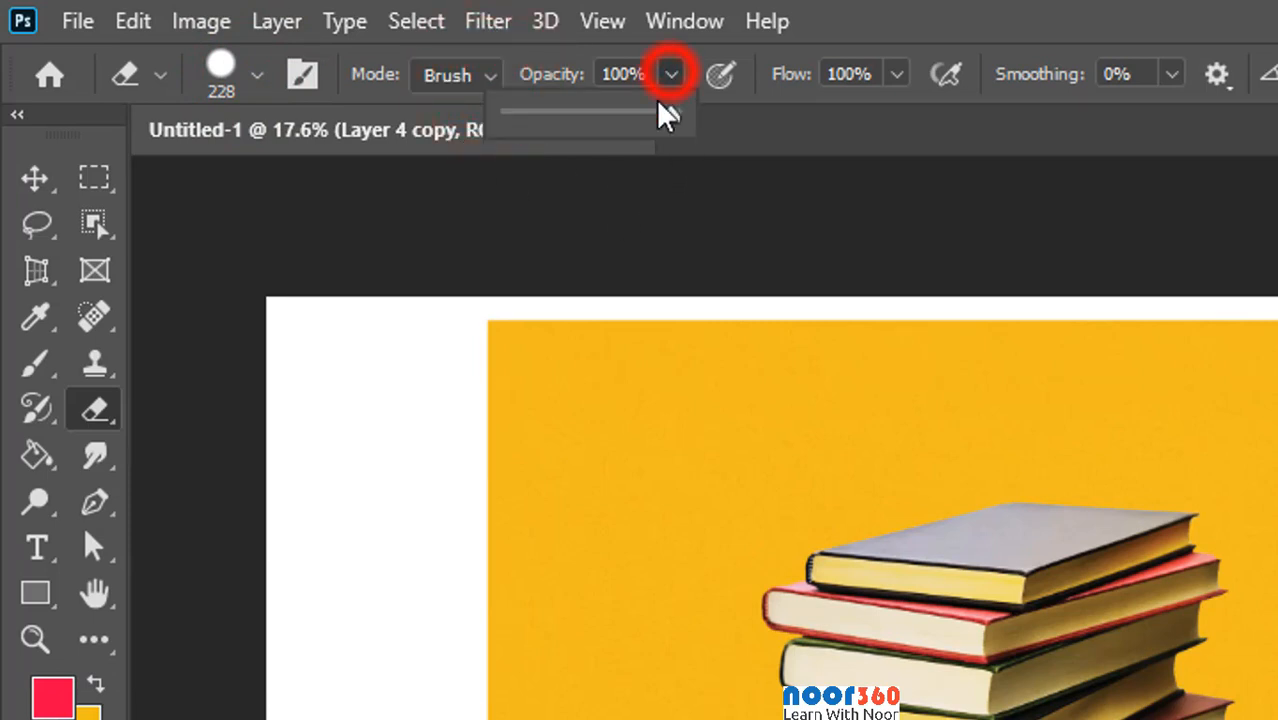
{"action": "mouse_move", "coordinate": [672, 118]}
{"action": "left_mouse_down"}
{"action": "mouse_move", "coordinate": [630, 135]}
{"action": "mouse_move", "coordinate": [555, 124]}
{"action": "mouse_move", "coordinate": [688, 130]}
{"action": "left_mouse_up"}
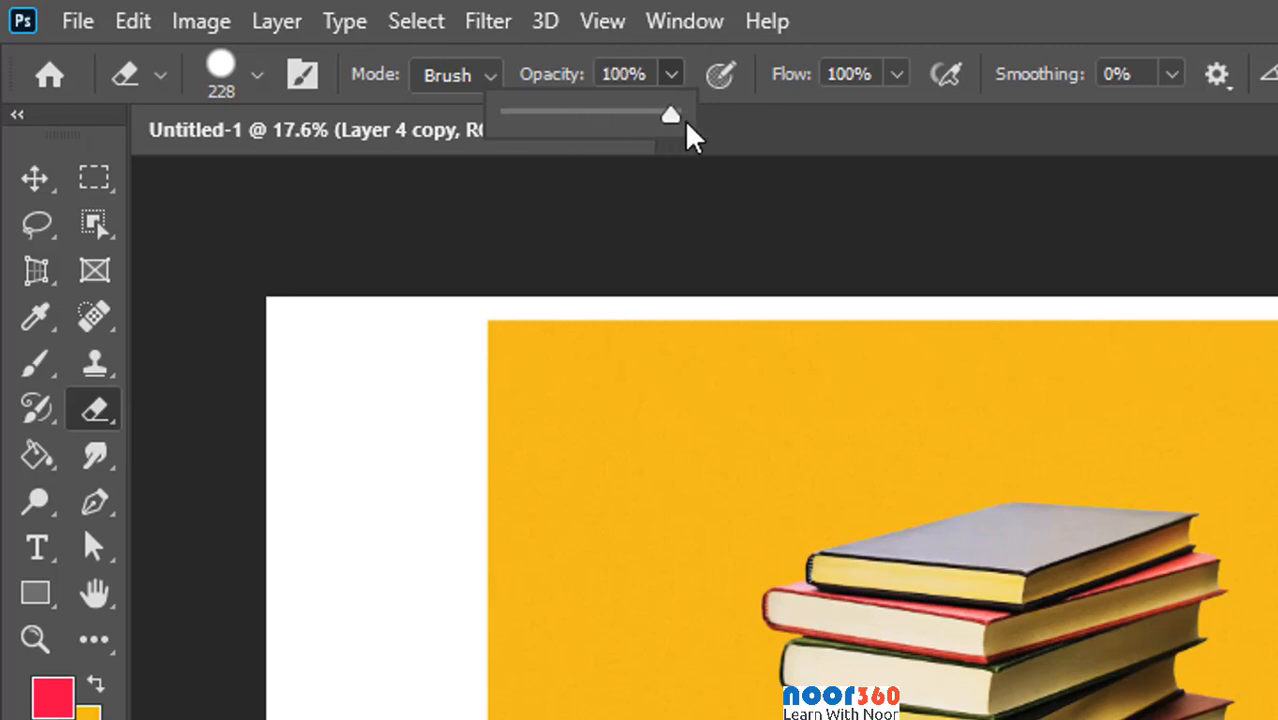
{"action": "left_click", "coordinate": [674, 74]}
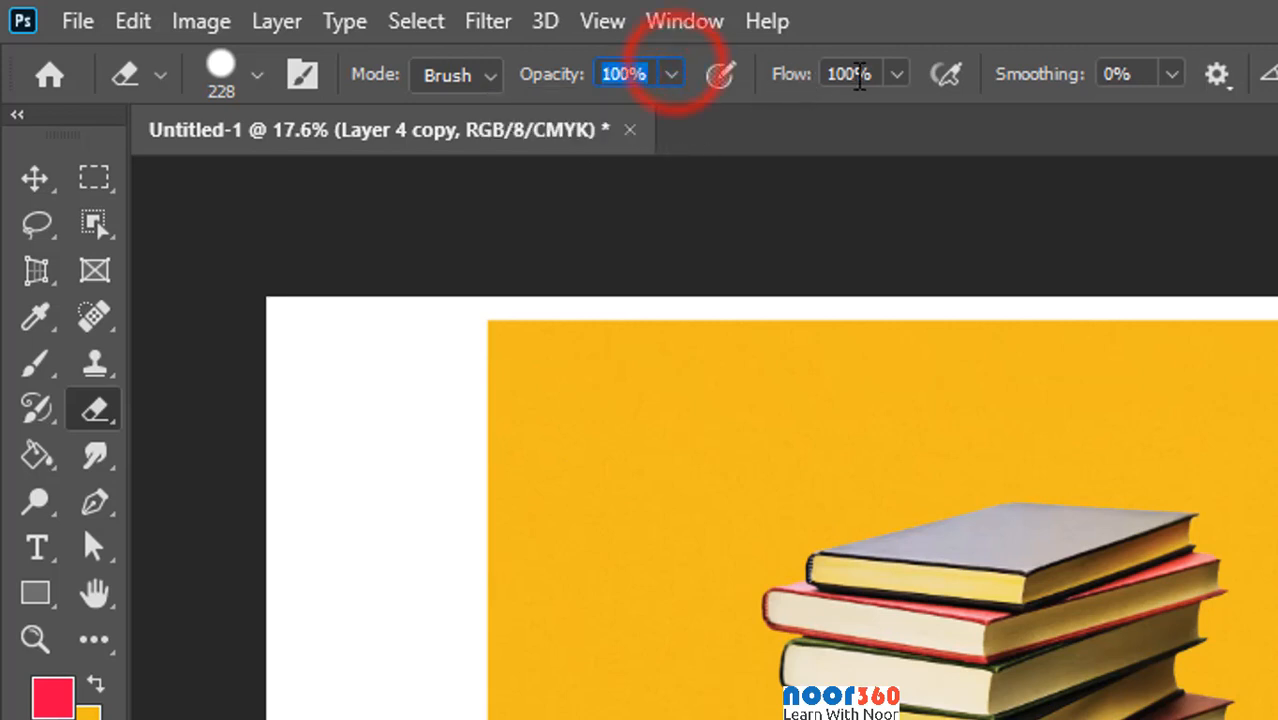
{"action": "left_click", "coordinate": [897, 74]}
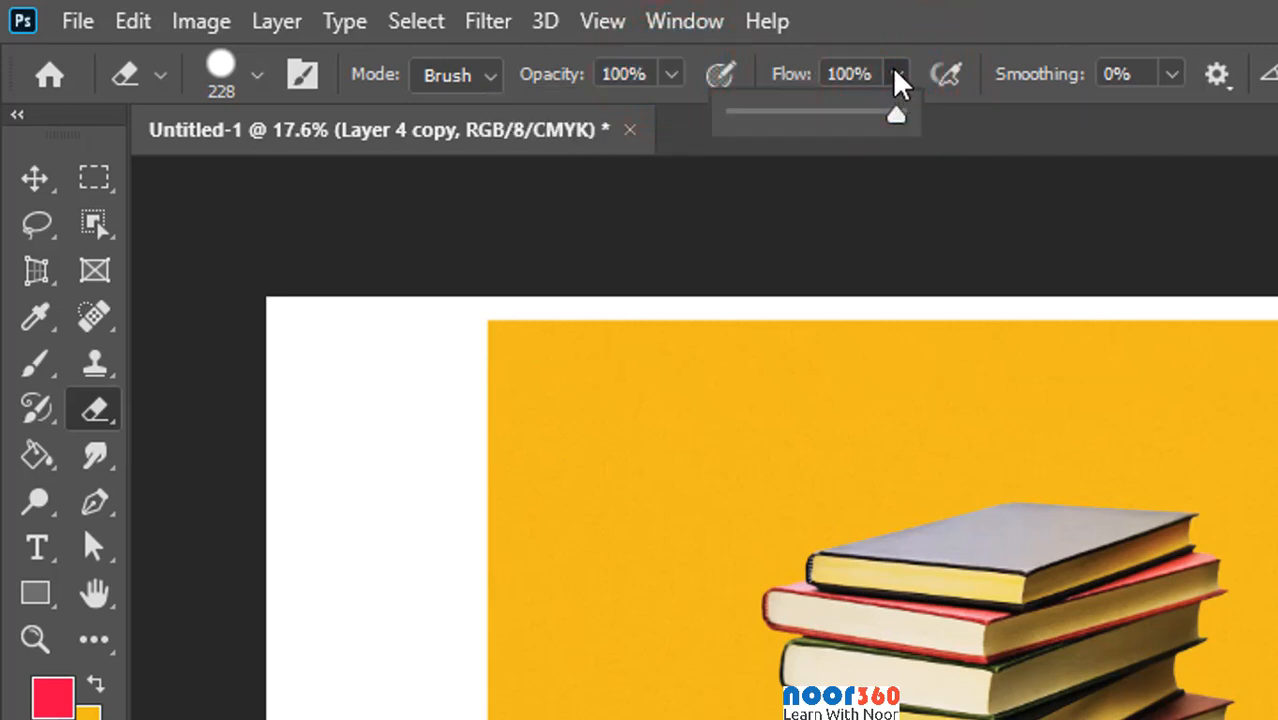
{"action": "left_click", "coordinate": [897, 76]}
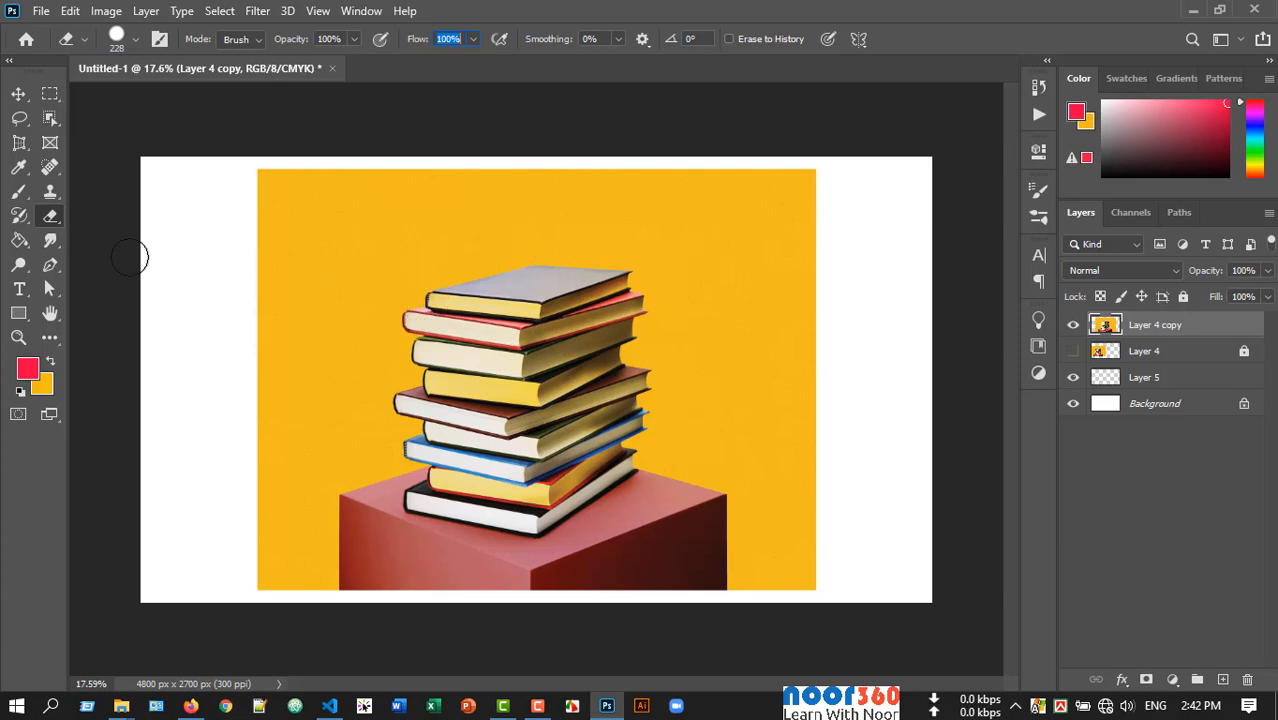
- Try erasing a freehand zigzag across the book stack with the standard Eraser, and undo the stroke
{"action": "right_click", "coordinate": [50, 217]}
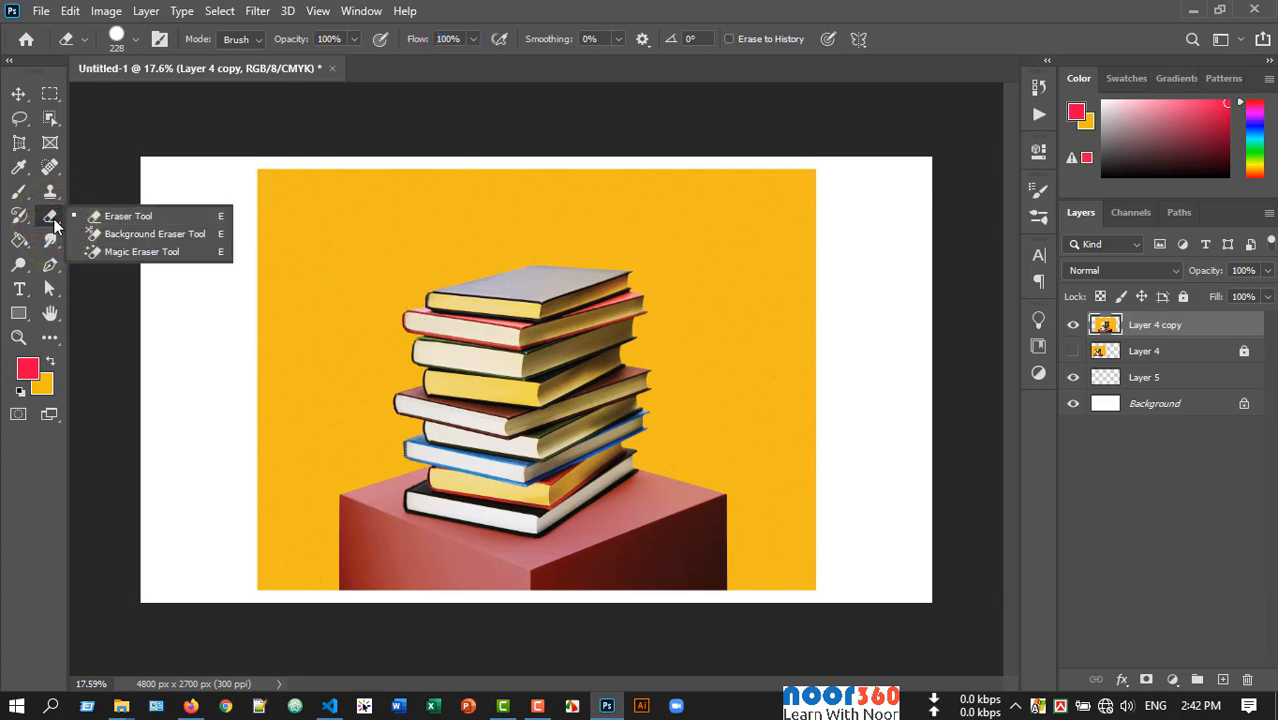
{"action": "left_click", "coordinate": [122, 216]}
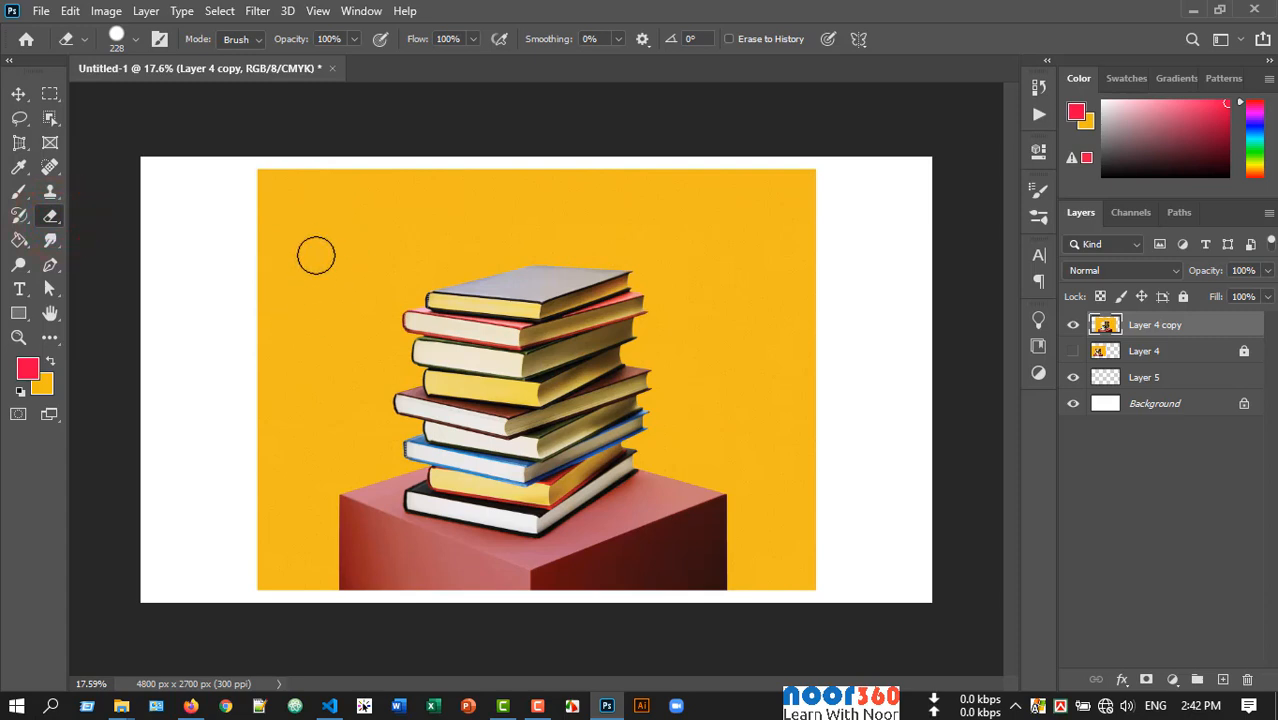
{"action": "mouse_move", "coordinate": [325, 230]}
{"action": "left_mouse_down"}
{"action": "mouse_move", "coordinate": [314, 399]}
{"action": "mouse_move", "coordinate": [334, 375]}
{"action": "mouse_move", "coordinate": [357, 226]}
{"action": "mouse_move", "coordinate": [373, 275]}
{"action": "mouse_move", "coordinate": [343, 399]}
{"action": "mouse_move", "coordinate": [363, 404]}
{"action": "mouse_move", "coordinate": [405, 271]}
{"action": "mouse_move", "coordinate": [451, 249]}
{"action": "mouse_move", "coordinate": [403, 426]}
{"action": "mouse_move", "coordinate": [450, 290]}
{"action": "mouse_move", "coordinate": [480, 273]}
{"action": "mouse_move", "coordinate": [593, 295]}
{"action": "mouse_move", "coordinate": [565, 401]}
{"action": "mouse_move", "coordinate": [632, 329]}
{"action": "left_mouse_up"}
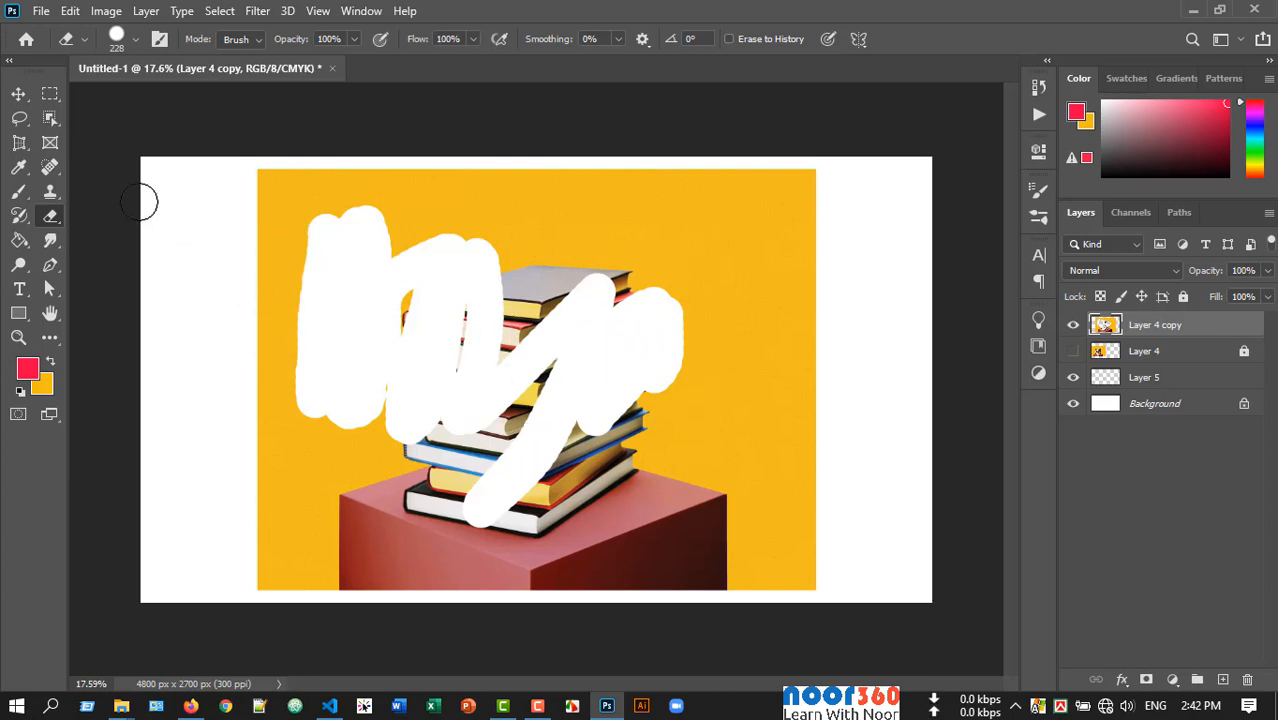
{"action": "key", "text": "ctrl+z"}
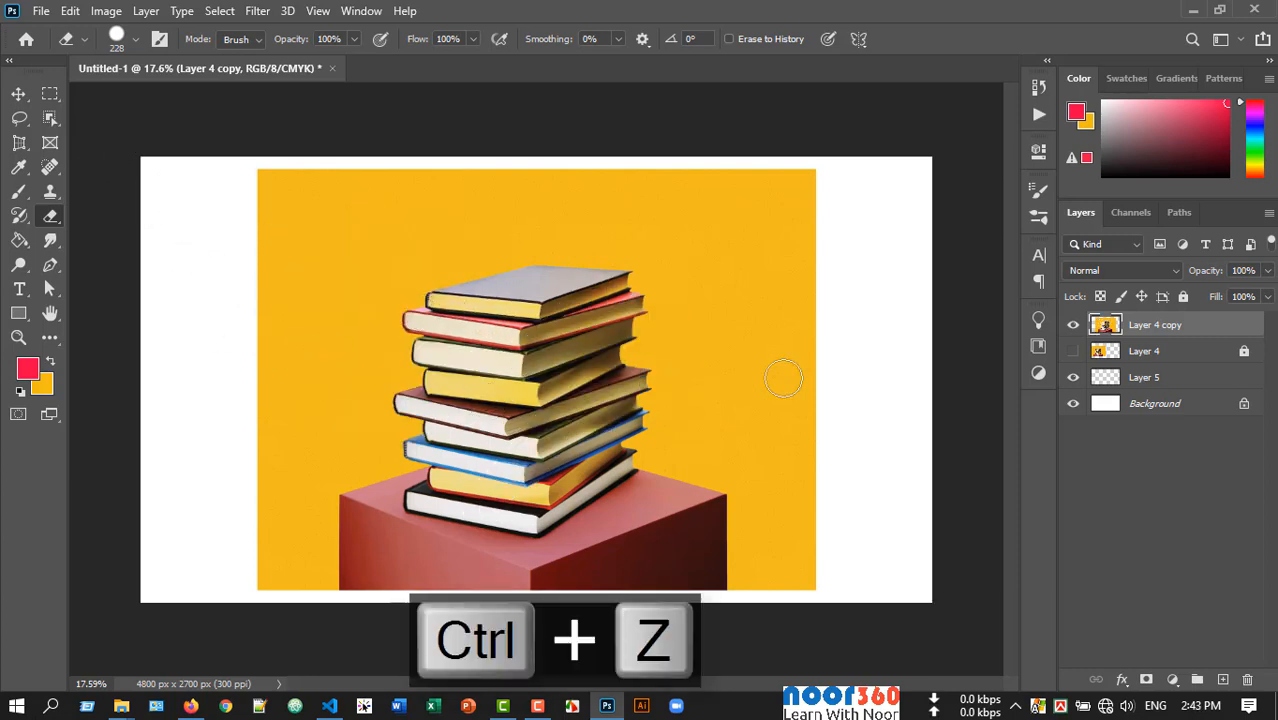
- Try the Background Eraser on the top book's grey cover, and undo the erasure
{"action": "right_click", "coordinate": [50, 216]}
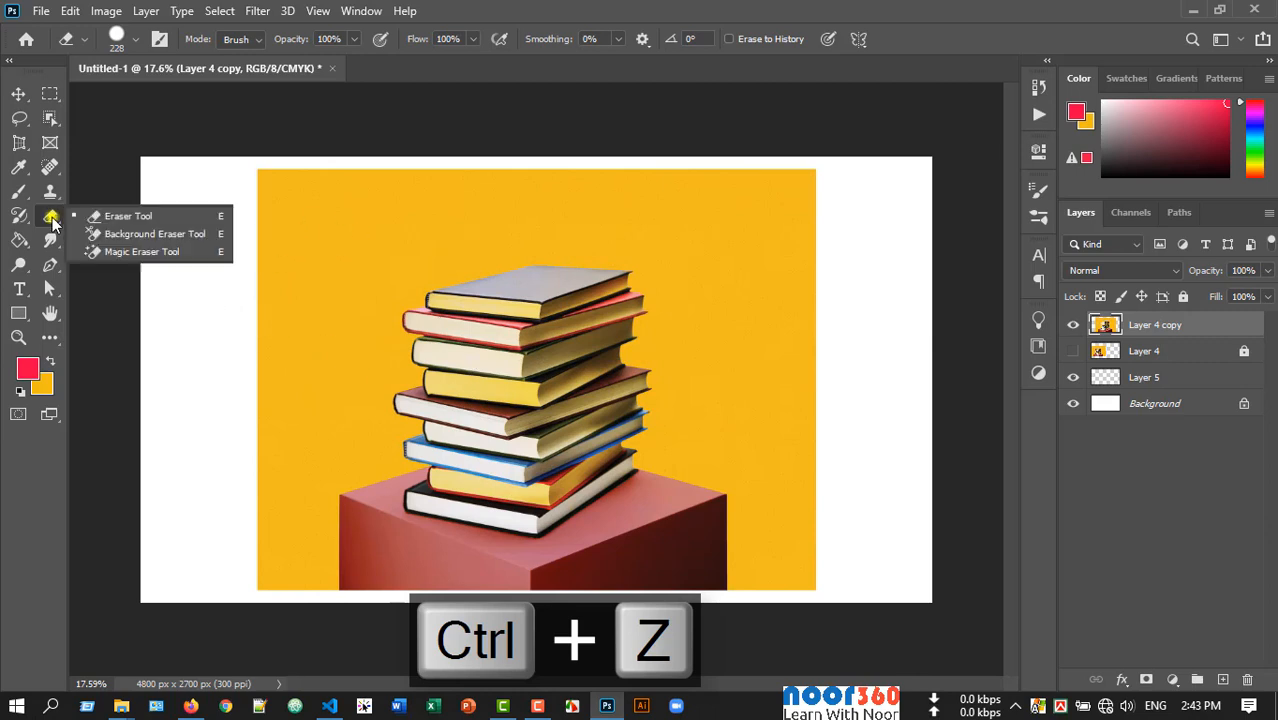
{"action": "left_click", "coordinate": [135, 234]}
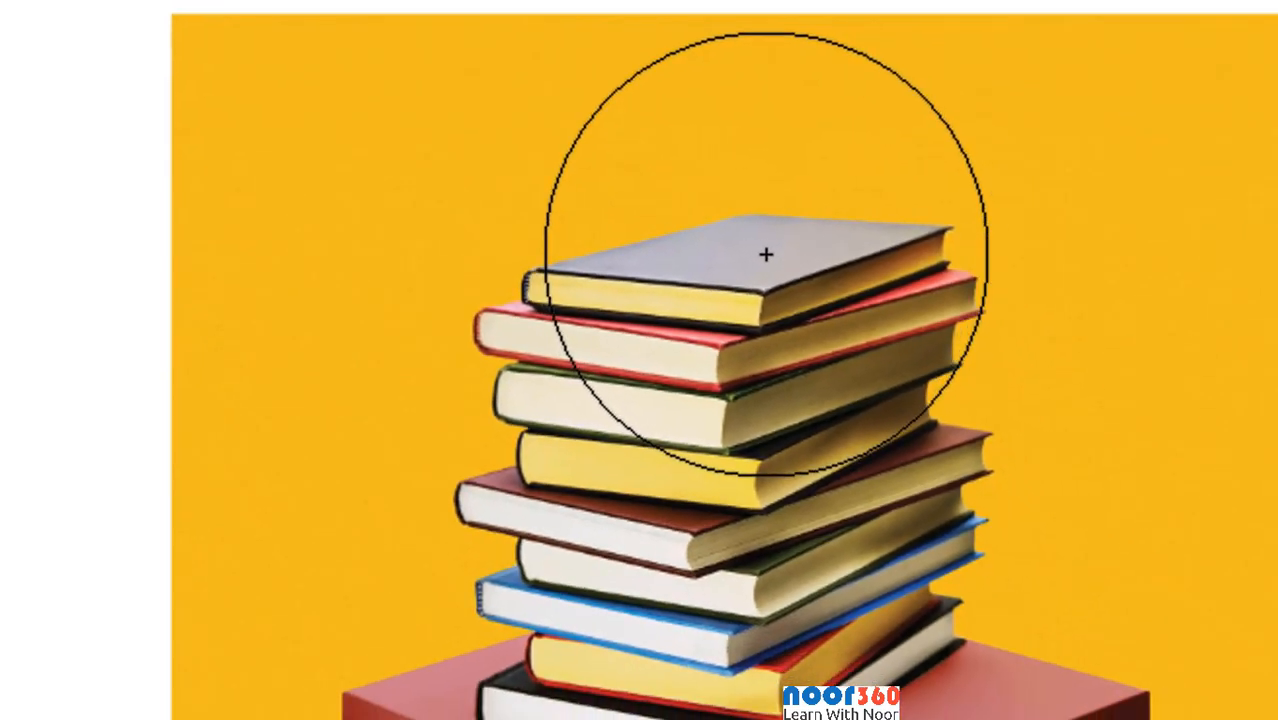
{"action": "left_click", "coordinate": [735, 252]}
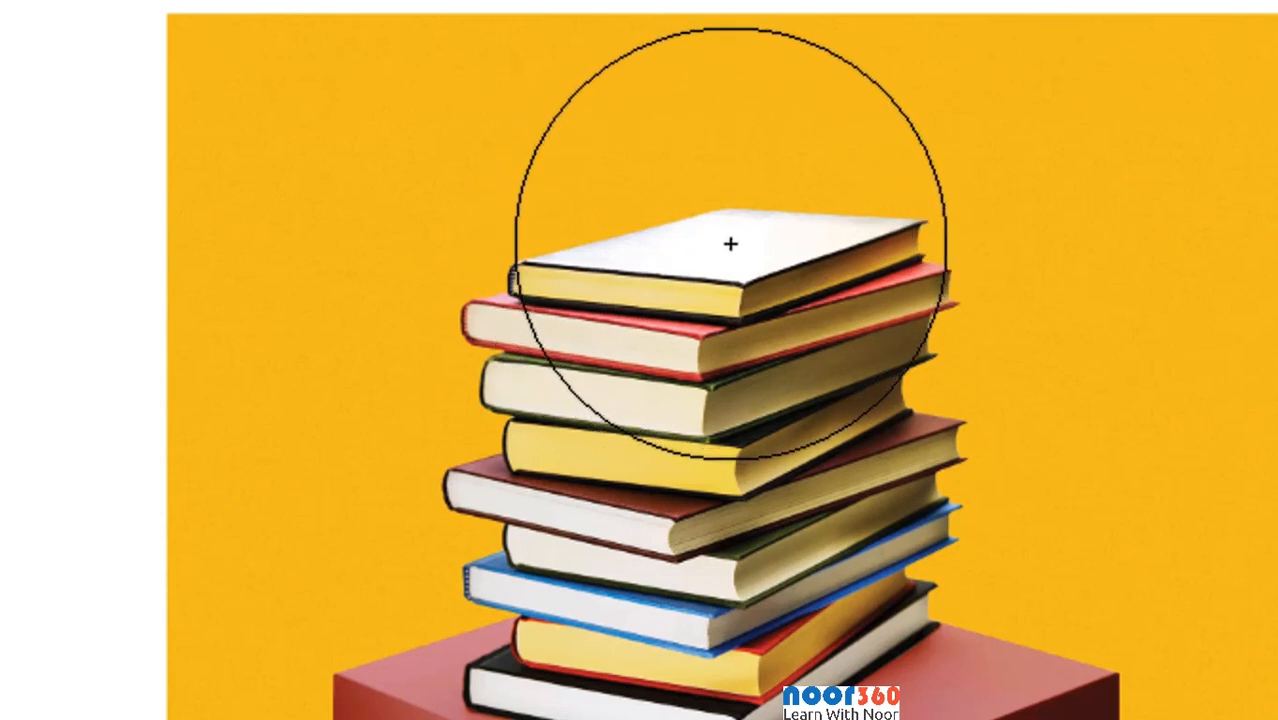
{"action": "key", "text": "ctrl+z"}
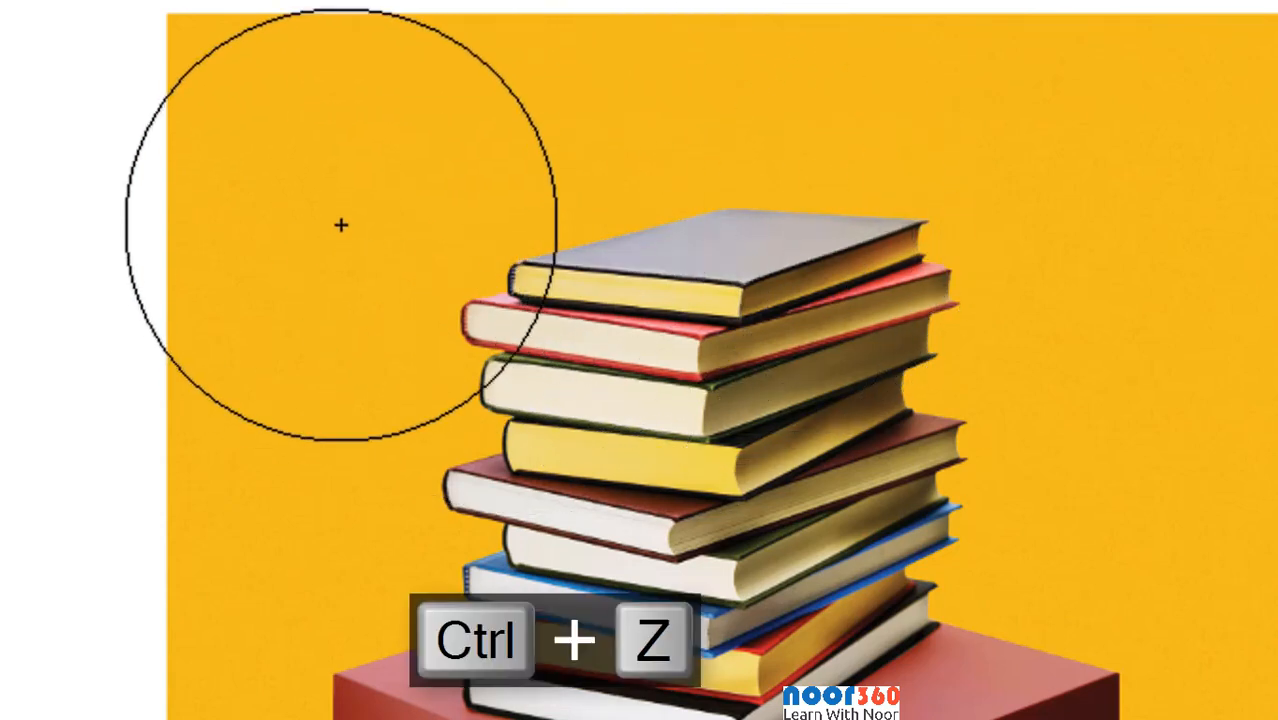
- Erase the yellow backdrop around the books and pedestal in overlapping spots with the Background Eraser at 1300 px and 50% tolerance
{"action": "left_click", "coordinate": [479, 266]}
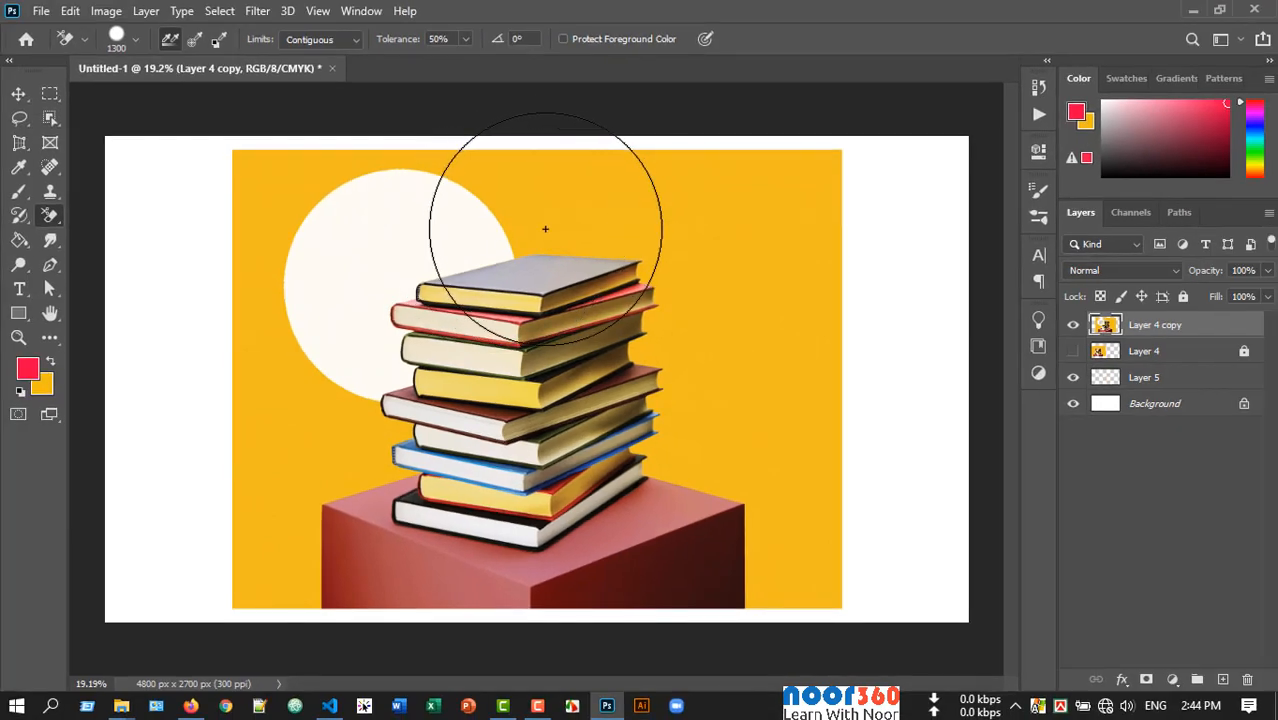
{"action": "left_click", "coordinate": [663, 189]}
{"action": "left_click", "coordinate": [539, 241]}
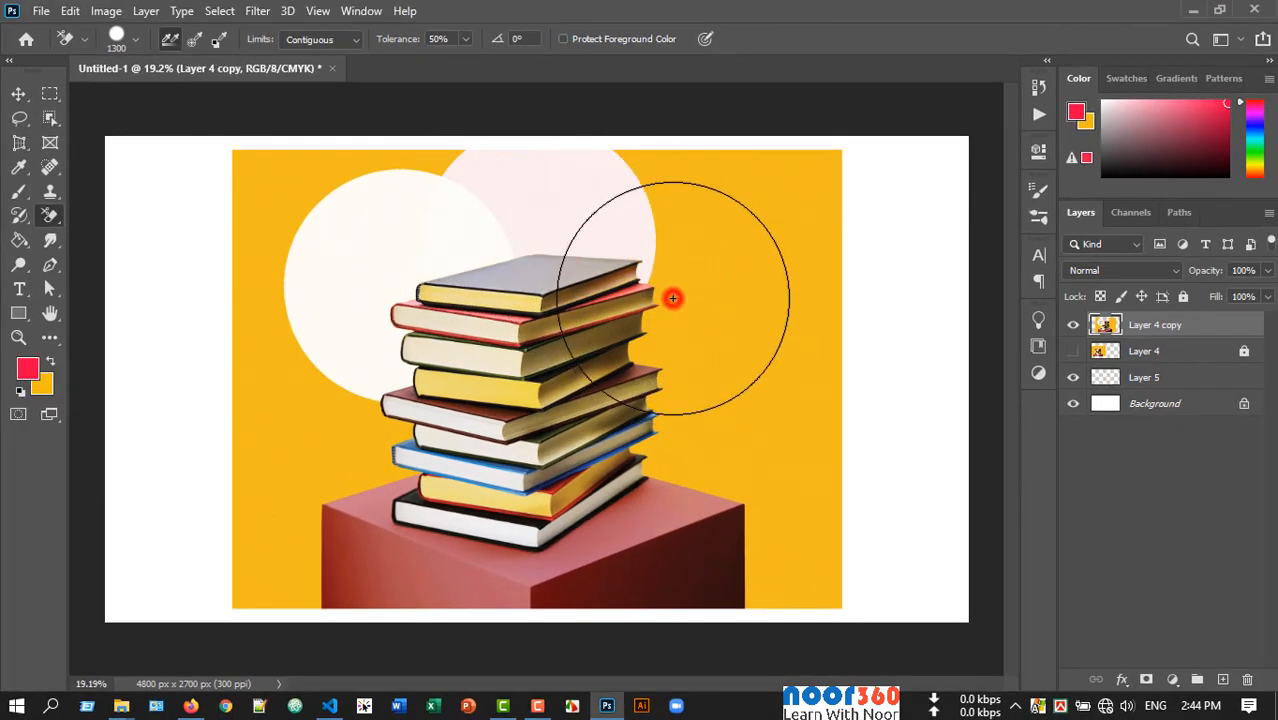
{"action": "mouse_move", "coordinate": [673, 298]}
{"action": "left_mouse_down"}
{"action": "mouse_move", "coordinate": [685, 354]}
{"action": "mouse_move", "coordinate": [676, 420]}
{"action": "mouse_move", "coordinate": [693, 438]}
{"action": "left_mouse_up"}
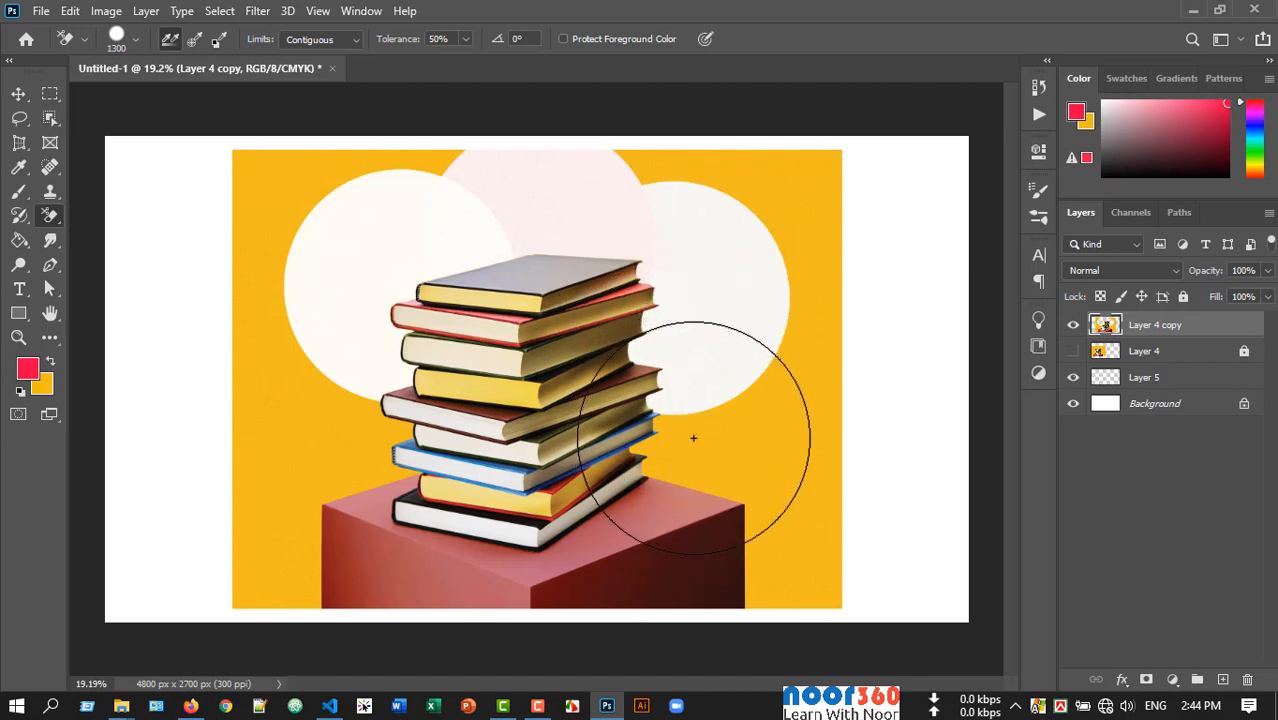
{"action": "left_click", "coordinate": [693, 438]}
{"action": "left_click", "coordinate": [783, 574]}
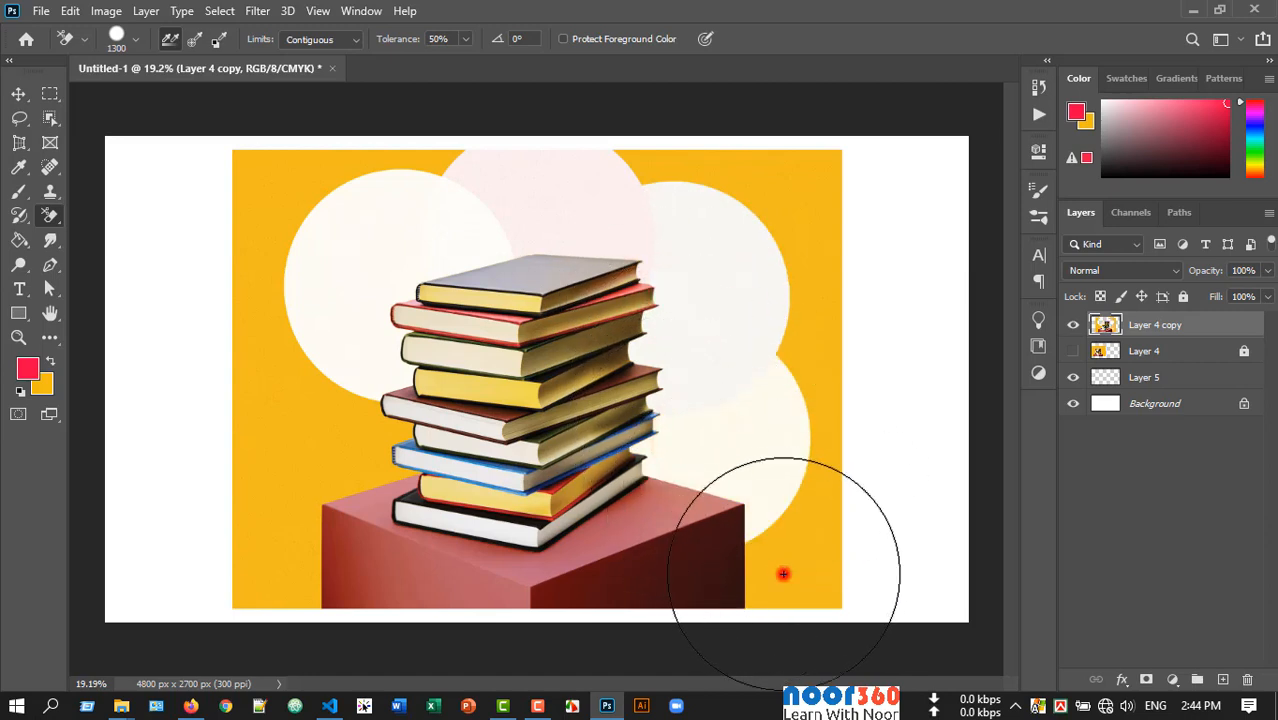
{"action": "left_click", "coordinate": [567, 212]}
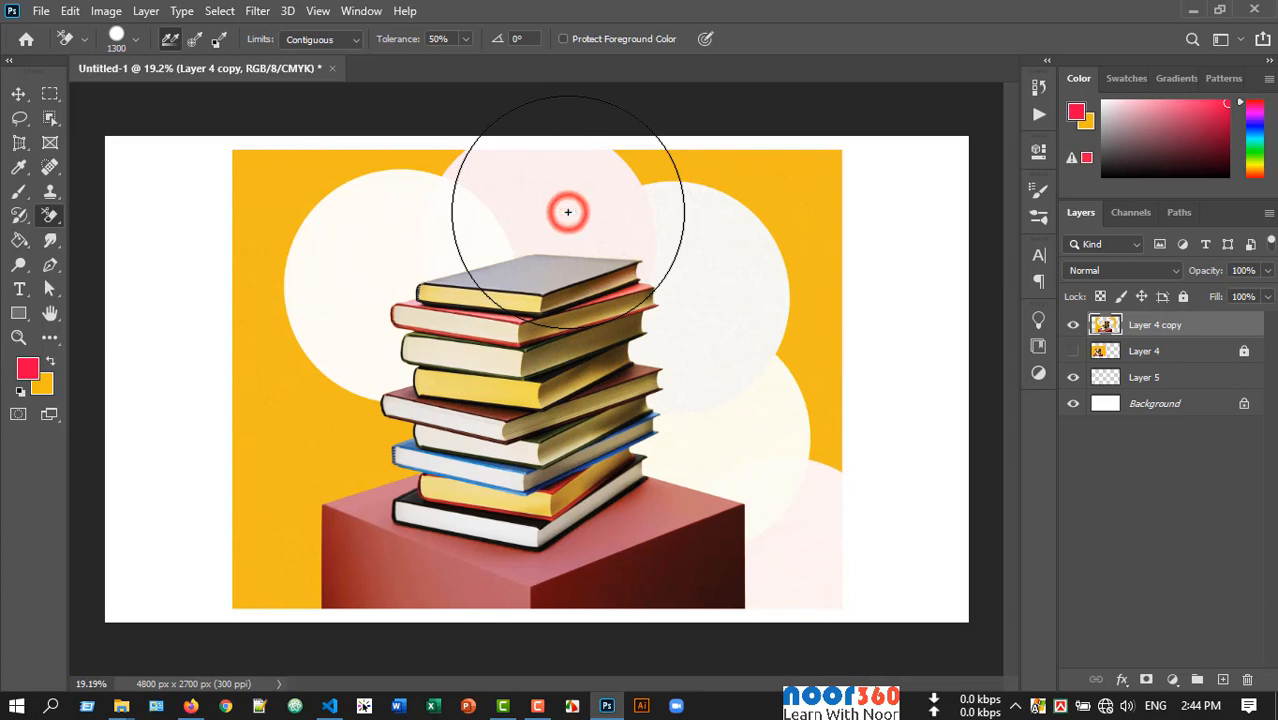
{"action": "left_click", "coordinate": [394, 218]}
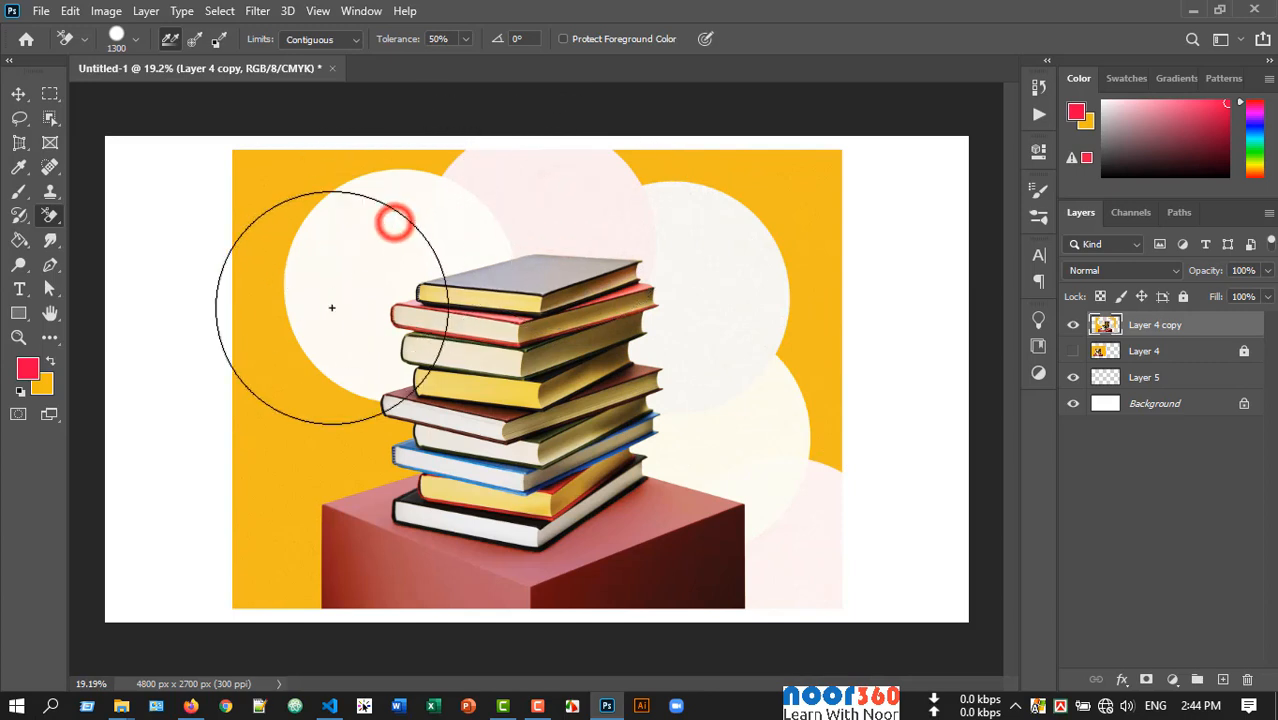
{"action": "left_click", "coordinate": [321, 452]}
{"action": "left_click", "coordinate": [276, 590]}
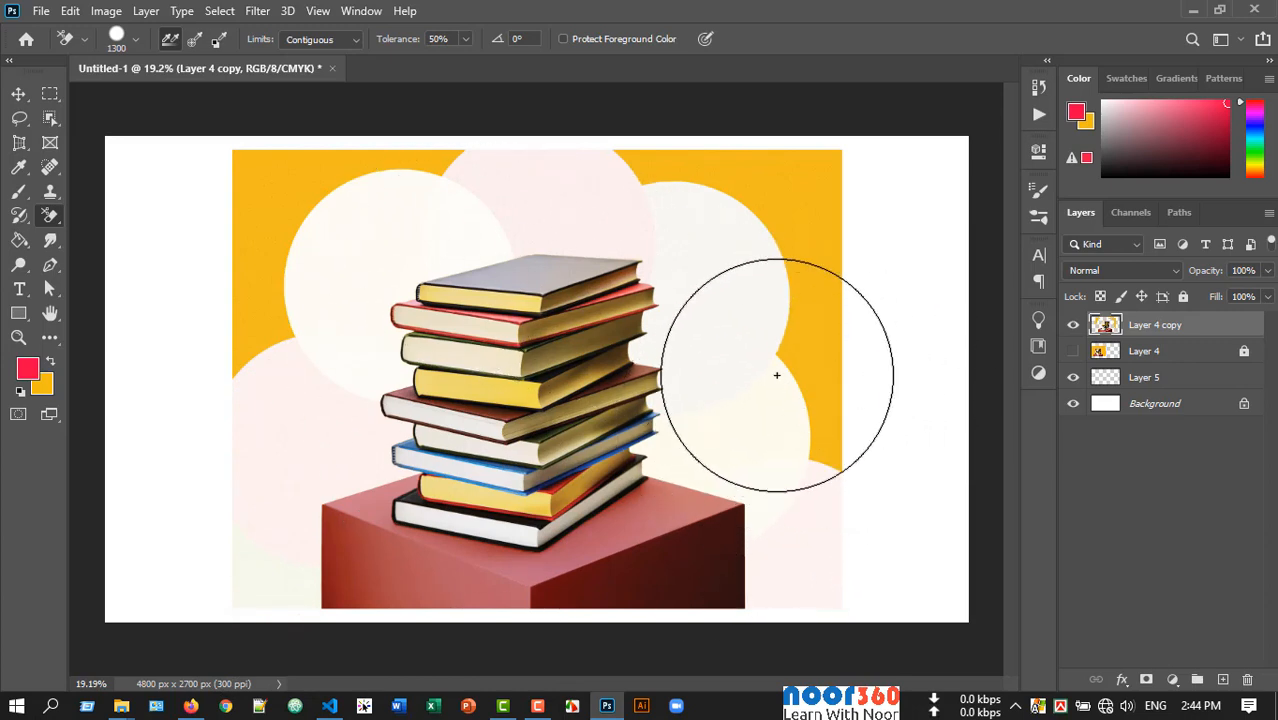
- Undo all the Background Eraser spots on the yellow backdrop
{"action": "right_click", "coordinate": [58, 217]}
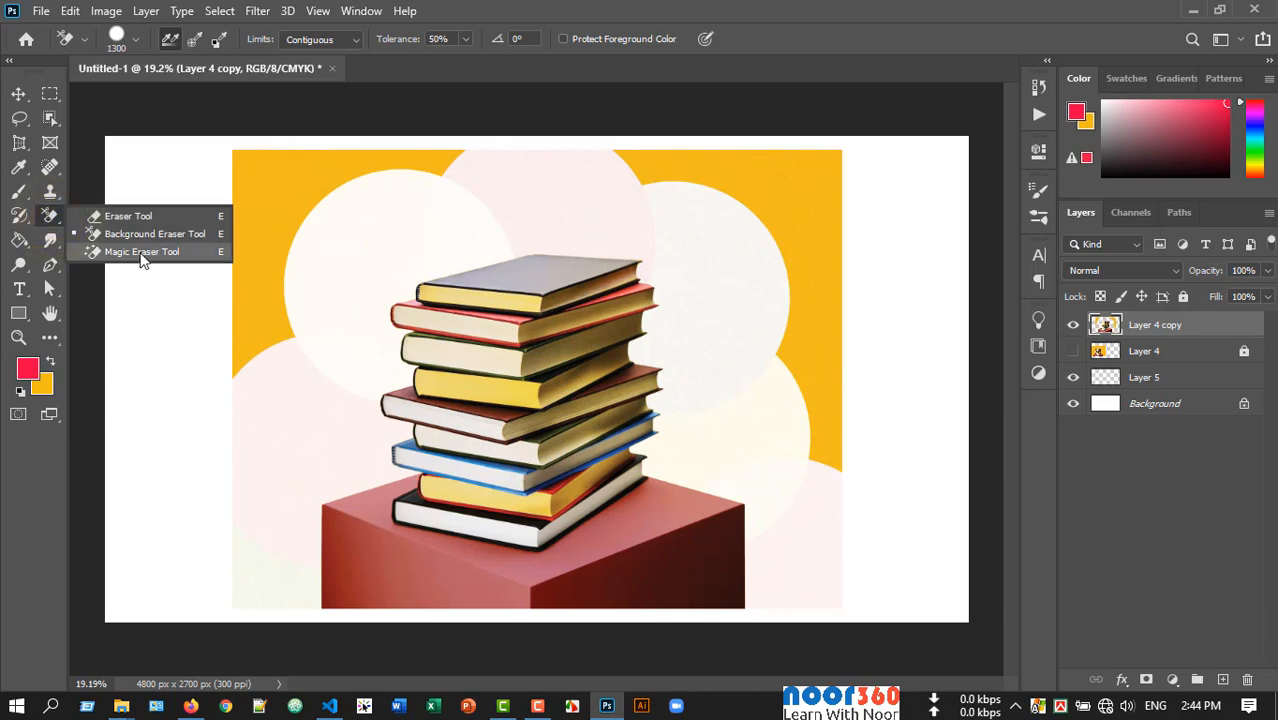
{"action": "left_click", "coordinate": [18, 93]}
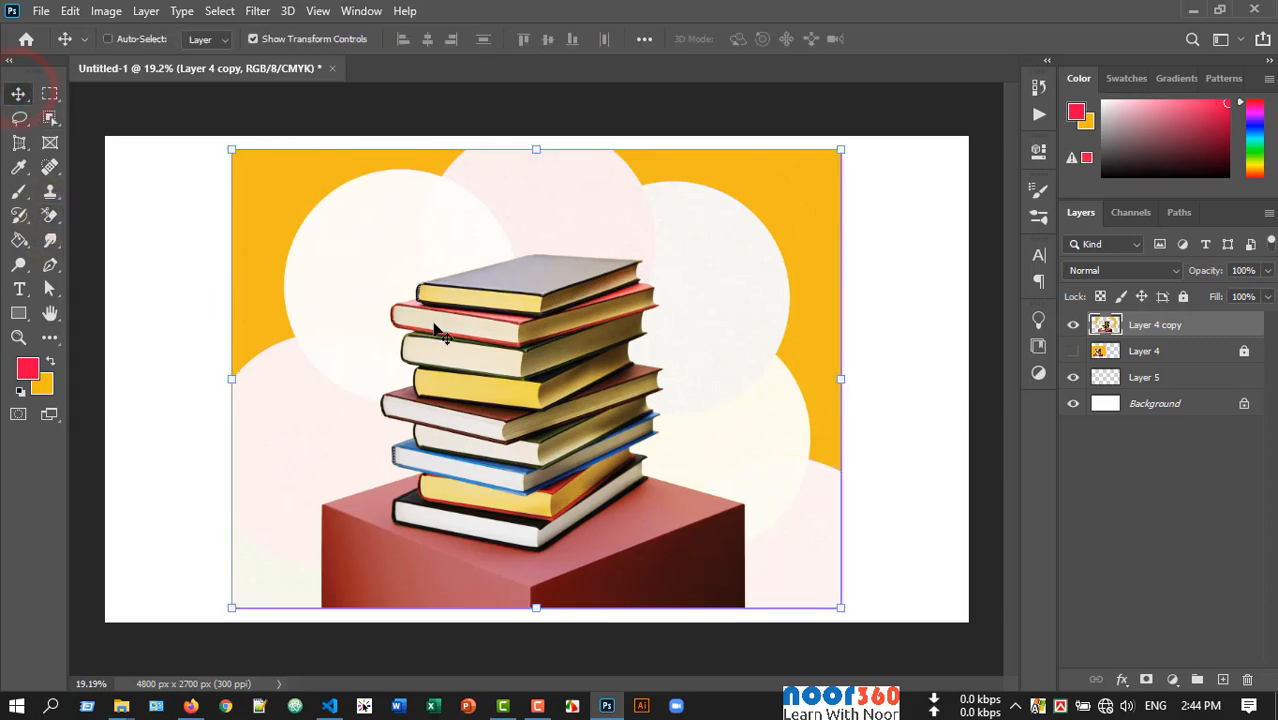
{"action": "key", "text": "ctrl+z"}
{"action": "key", "text": "ctrl+z"}
{"action": "key", "text": "ctrl+z"}
{"action": "key", "text": "ctrl+z"}
{"action": "key", "text": "ctrl+z"}
{"action": "key", "text": "ctrl+z"}
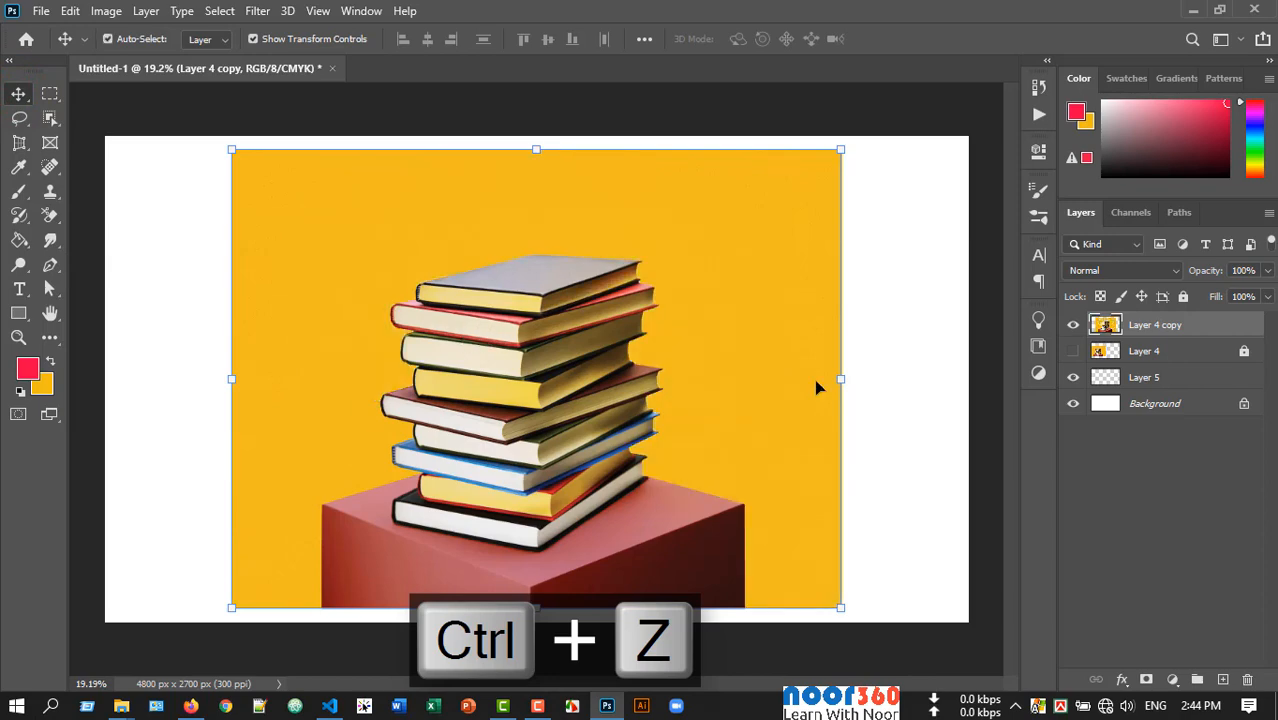
{"action": "left_click", "coordinate": [901, 371]}
{"action": "left_click", "coordinate": [762, 362]}
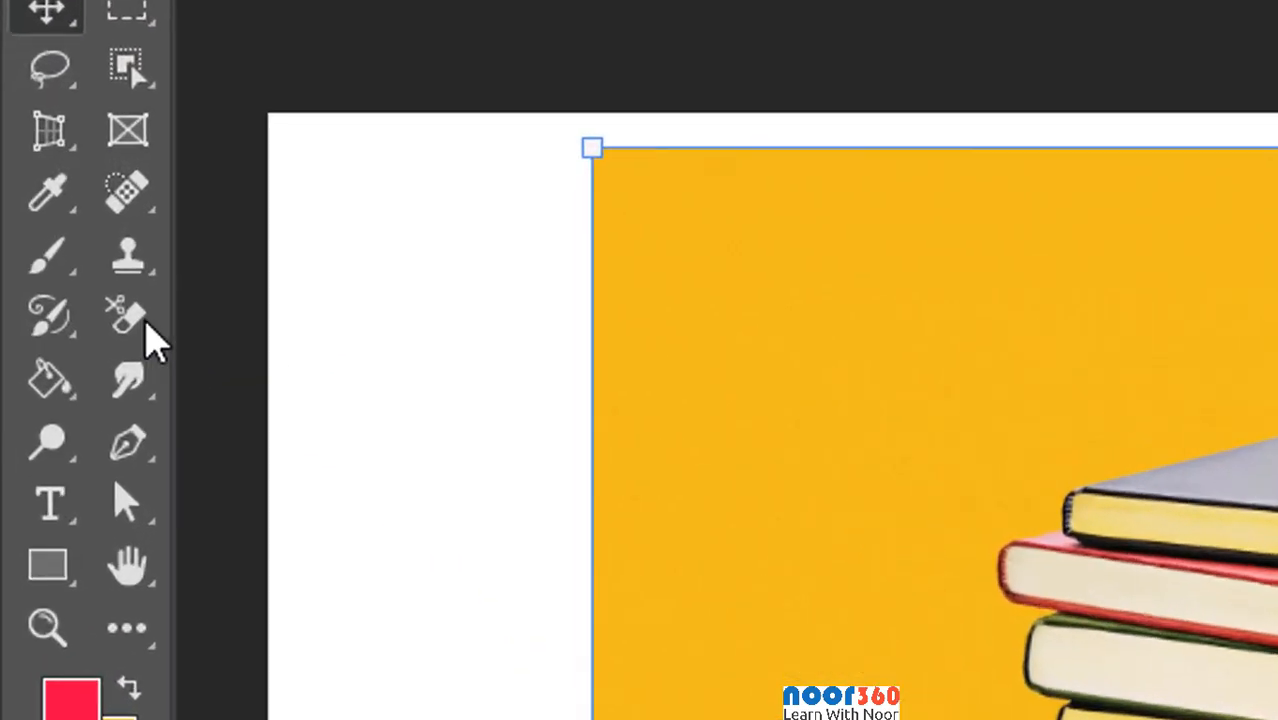
- Try removing the yellow backdrop with the Magic Eraser at tolerance 32 with contiguous sampling, and undo the removal
{"action": "left_click", "coordinate": [135, 322]}
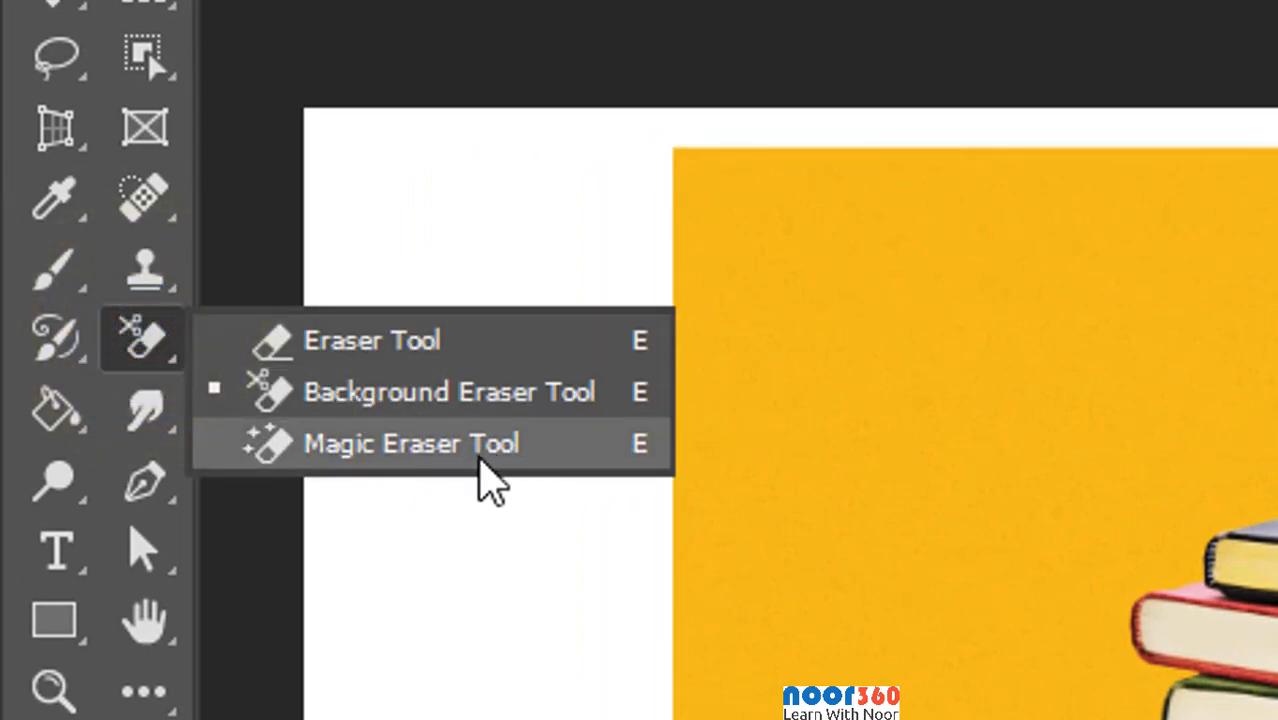
{"action": "left_click", "coordinate": [480, 462]}
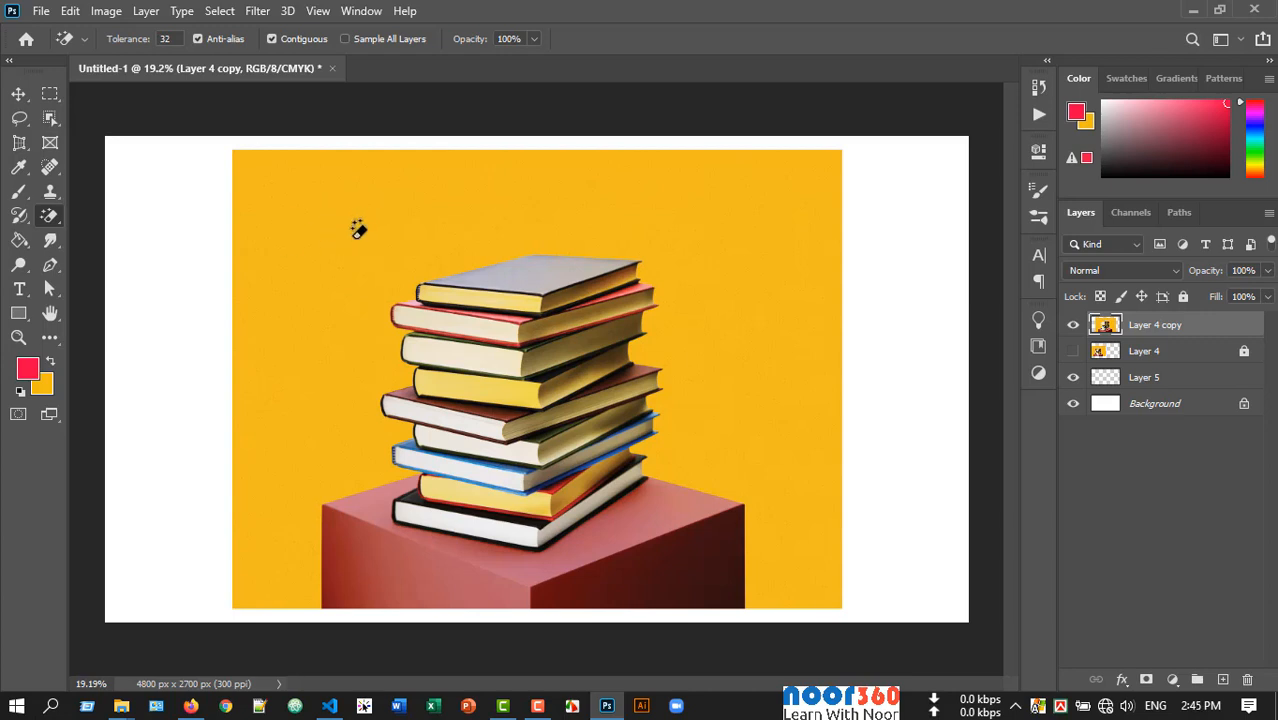
{"action": "left_click", "coordinate": [338, 207]}
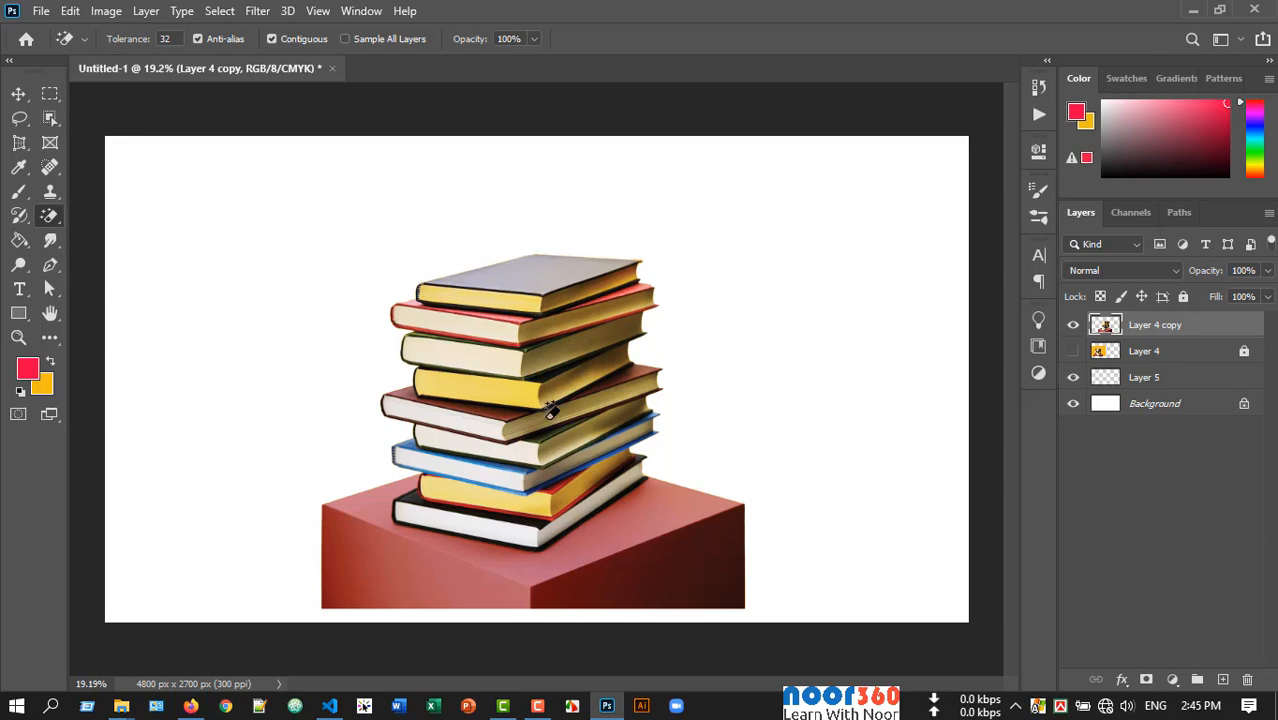
{"action": "key", "text": "ctrl+z"}
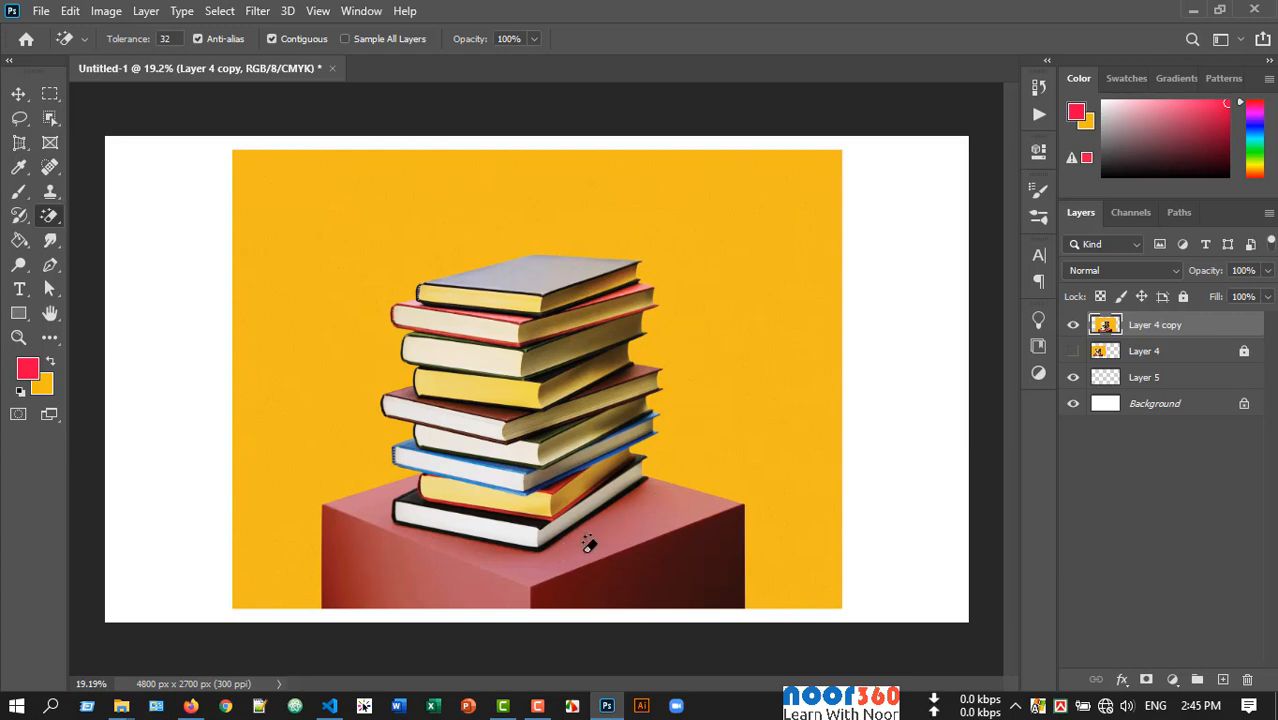
- Try the Magic Eraser at tolerance 32 on the red pedestal's top face, and undo the erasure
{"action": "left_click", "coordinate": [634, 515]}
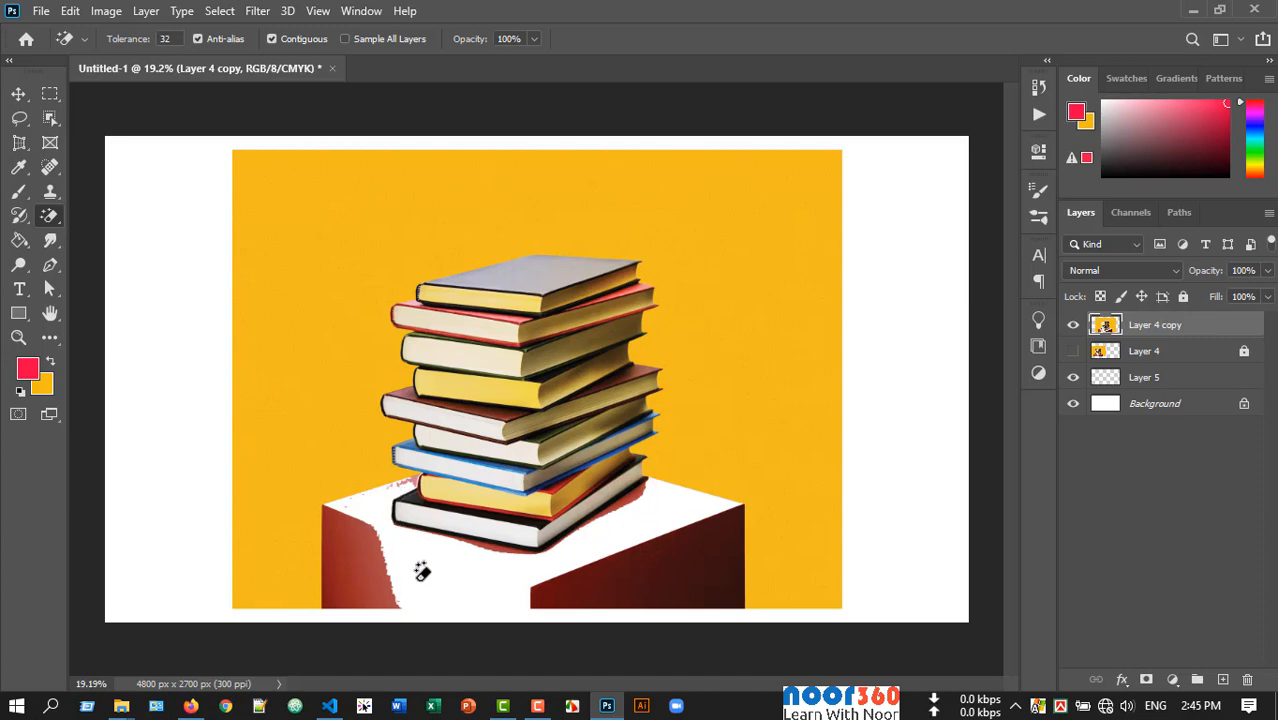
{"action": "key", "text": "ctrl+z"}
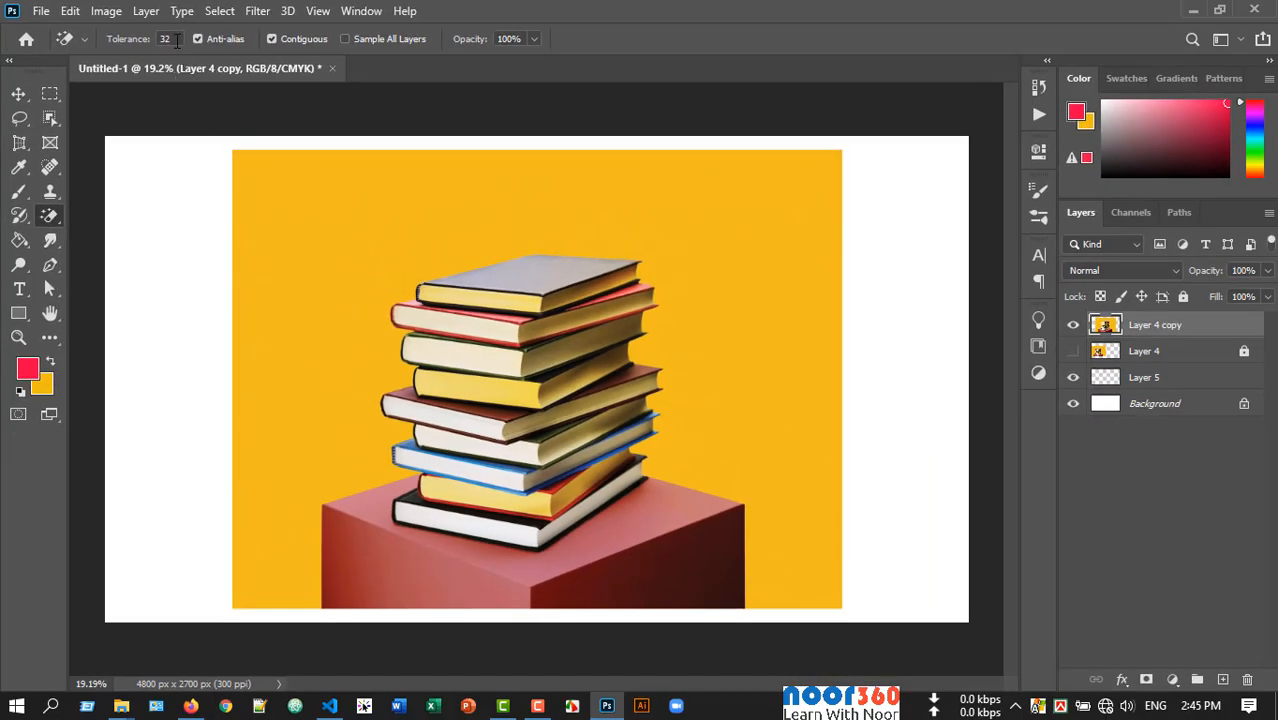
- Try removing the yellow backdrop with the Magic Eraser at tolerance 20, and undo the removal
{"action": "left_click_drag", "start_coordinate": [128, 38], "coordinate": [122, 44]}
{"action": "type", "text": "5"}
{"action": "left_click", "coordinate": [321, 208]}
{"action": "left_click", "coordinate": [316, 233]}
{"action": "left_click", "coordinate": [336, 236]}
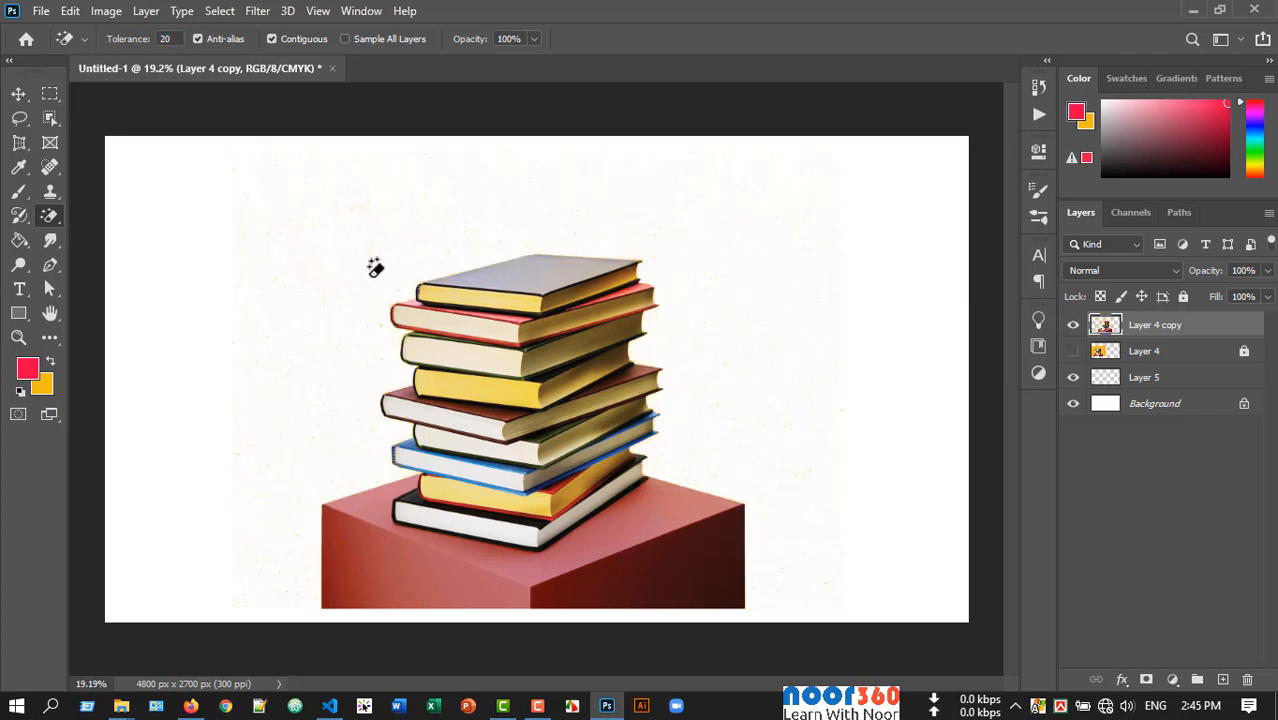
{"action": "key", "text": "ctrl+z"}
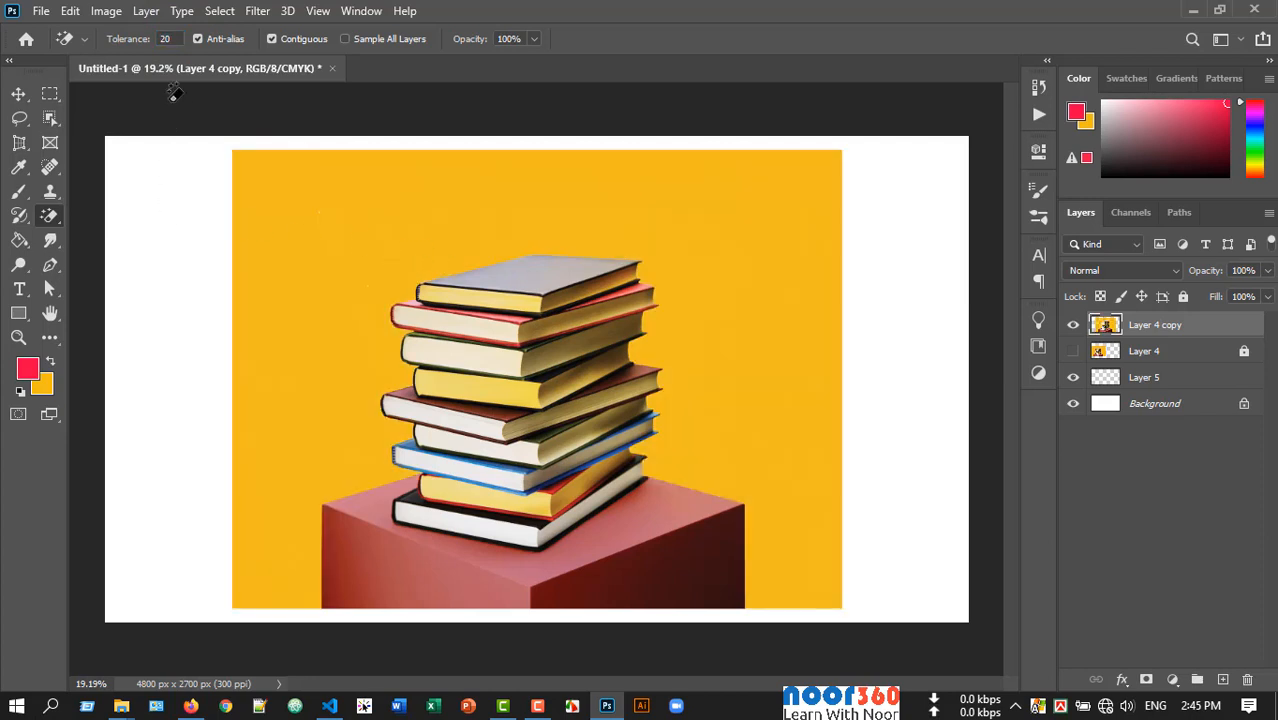
- Set the Magic Eraser tolerance to 10 and erase small patches of the yellow backdrop beyond the upper-left of the books
{"action": "type", "text": "10"}
{"action": "key", "text": "Return"}
{"action": "left_click", "coordinate": [321, 250]}
{"action": "left_click", "coordinate": [311, 234]}
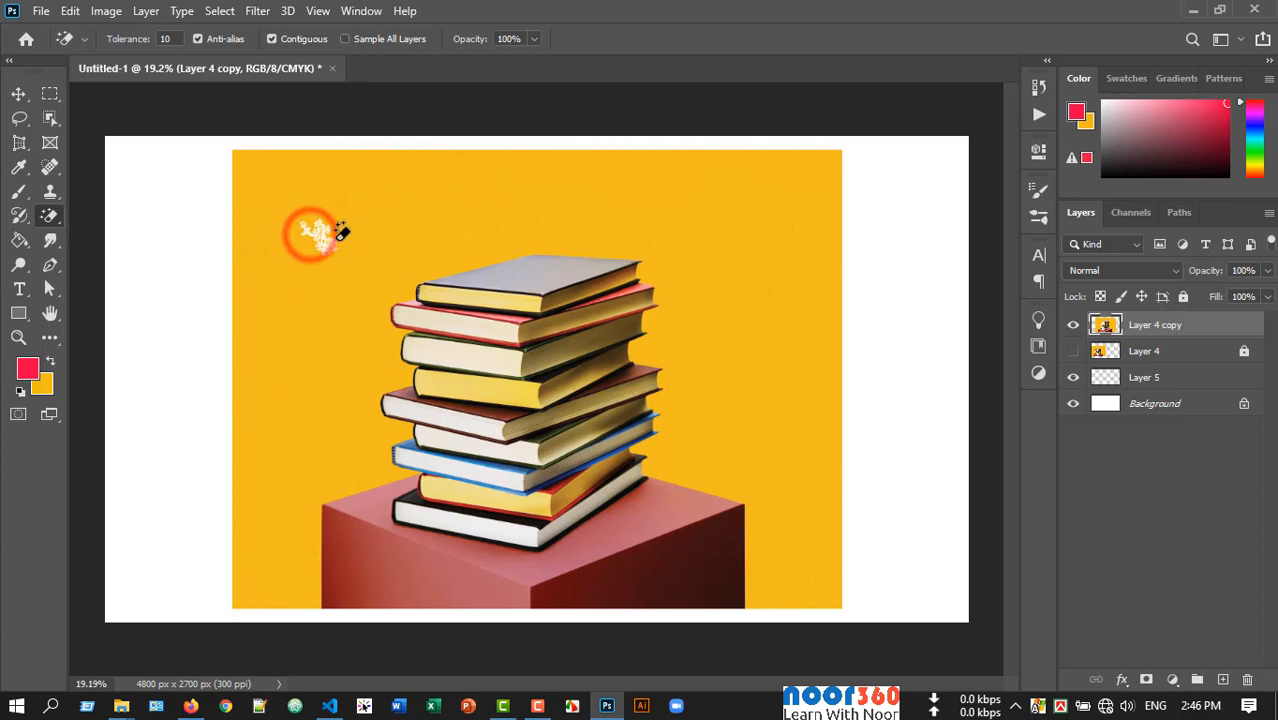
{"action": "scroll", "coordinate": [320, 234], "scroll_direction": "up", "scroll_amount": 5}
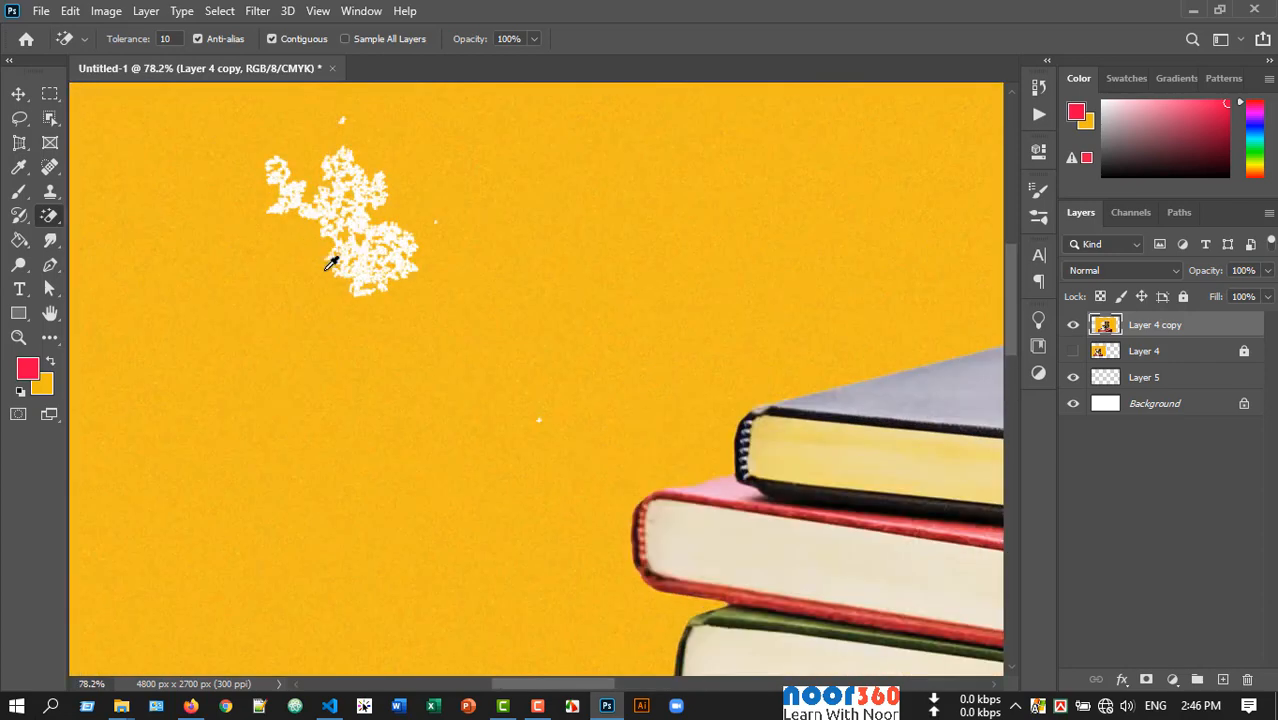
{"action": "scroll", "coordinate": [330, 265], "scroll_direction": "down", "scroll_amount": 2}
{"action": "scroll", "coordinate": [331, 268], "scroll_direction": "down", "scroll_amount": 2}
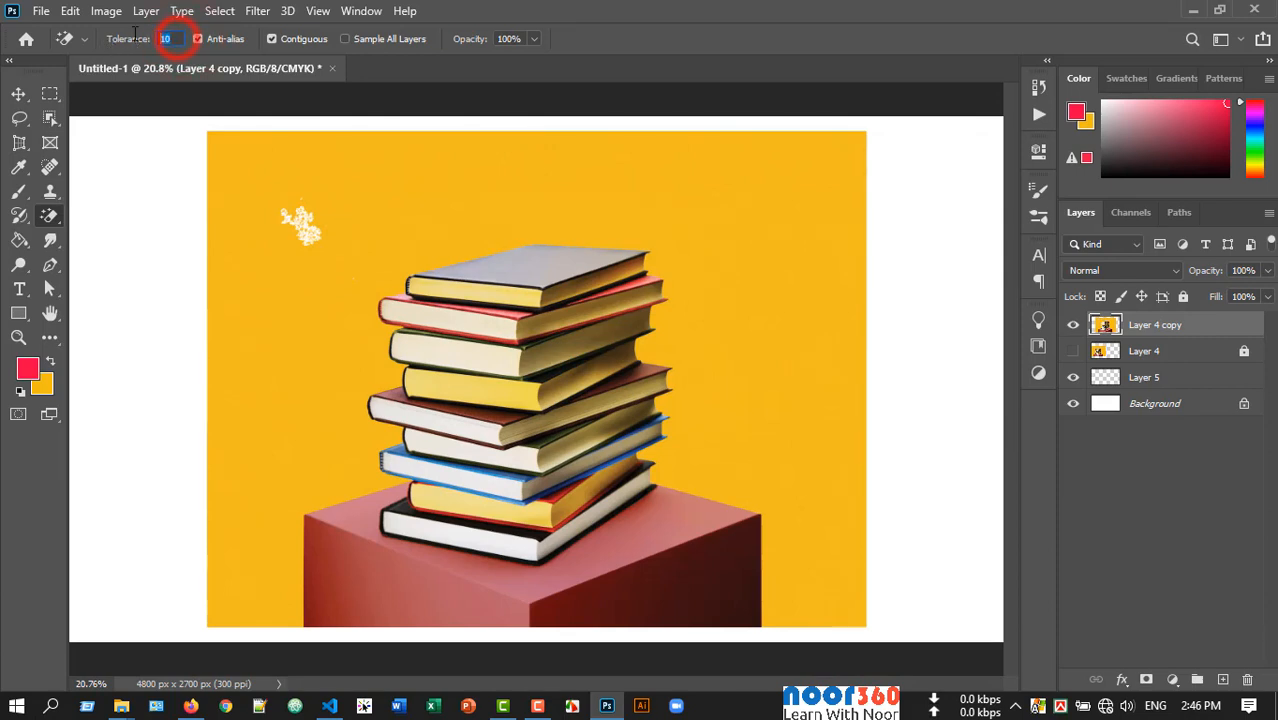
- Remove the remaining yellow backdrop around the books and pedestal with the Magic Eraser at tolerance 32
{"action": "type", "text": "32"}
{"action": "left_click", "coordinate": [398, 197]}
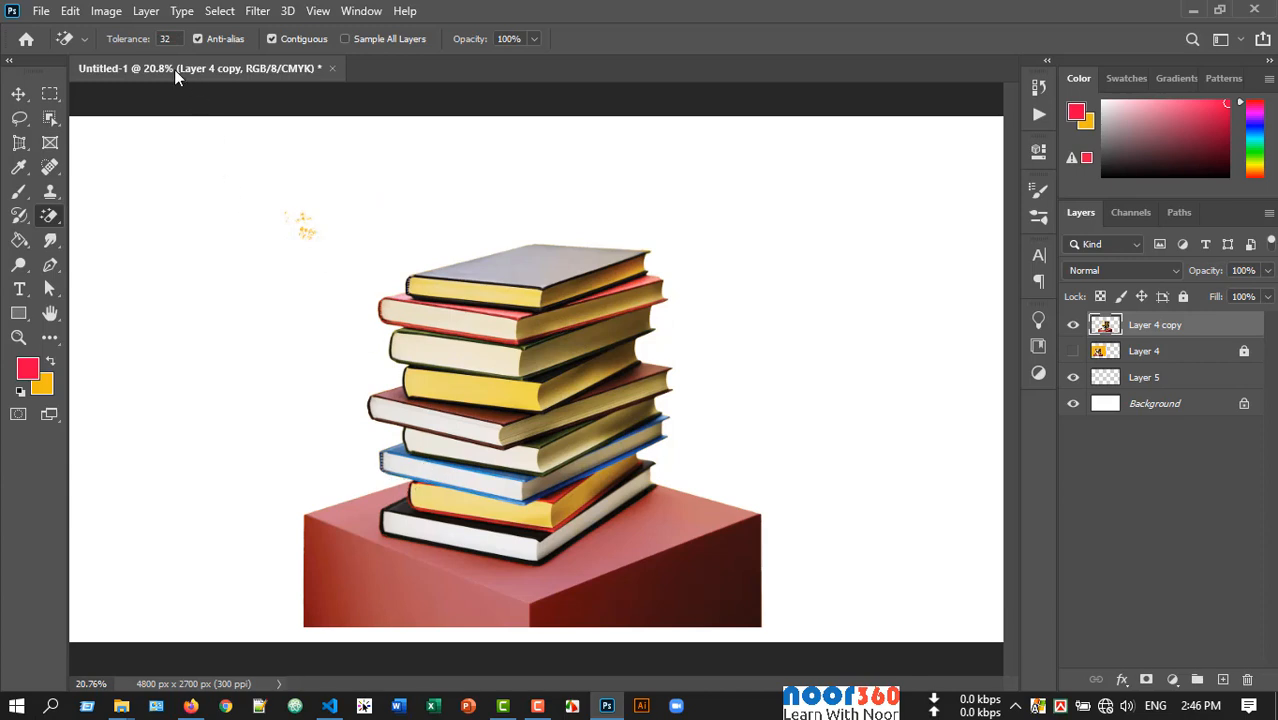
- Deselect the book photo layer with the Move tool and undo the last backdrop removal
{"action": "right_click", "coordinate": [50, 212]}
{"action": "left_click", "coordinate": [18, 93]}
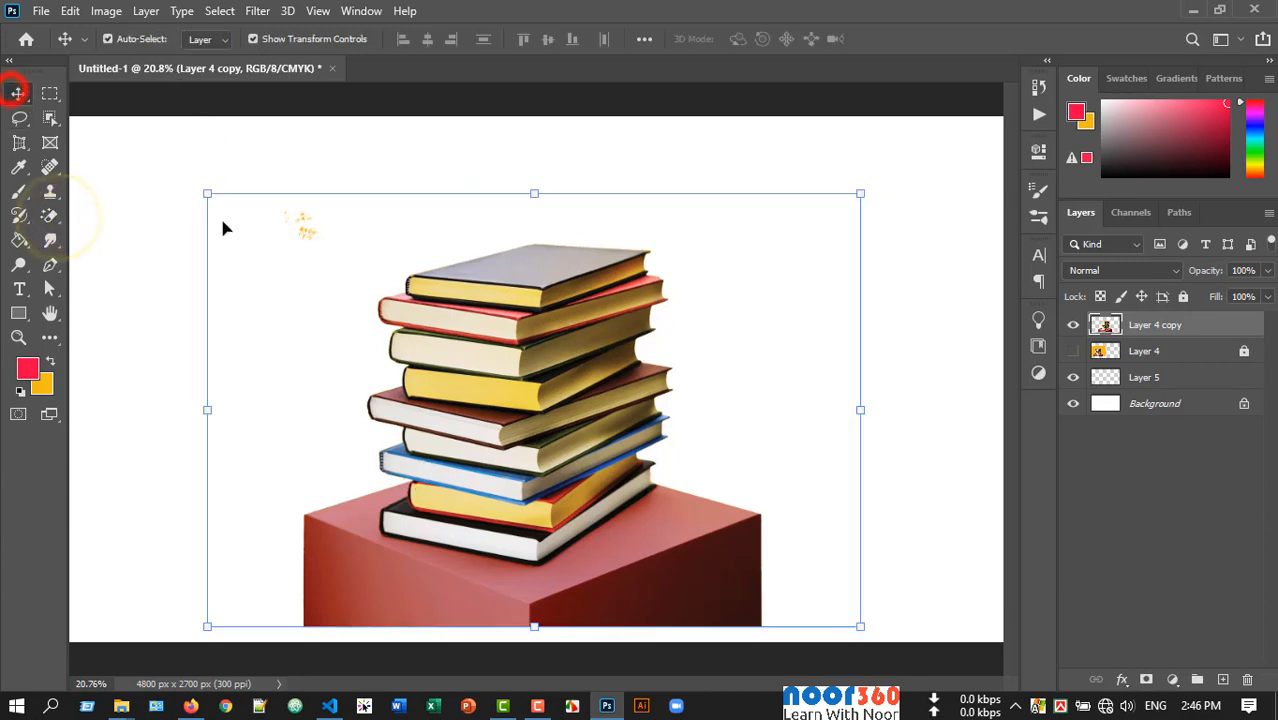
{"action": "left_click", "coordinate": [172, 195]}
{"action": "key", "text": "ctrl+z"}
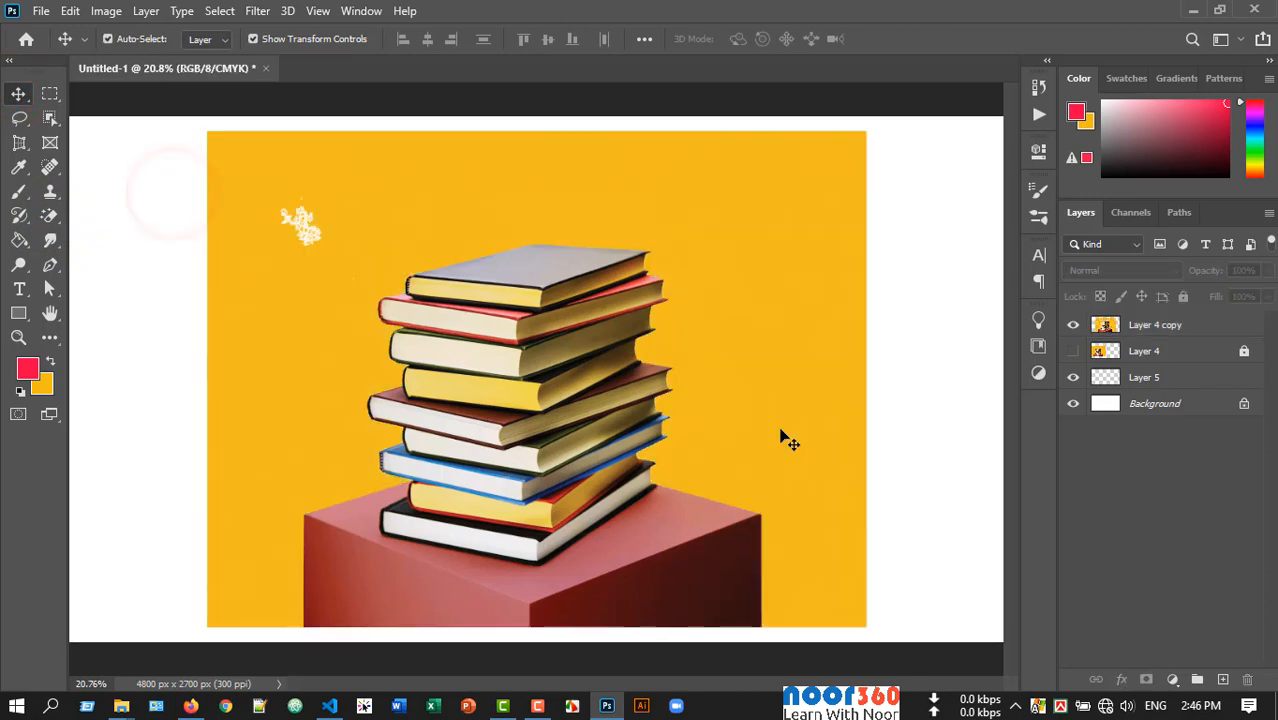